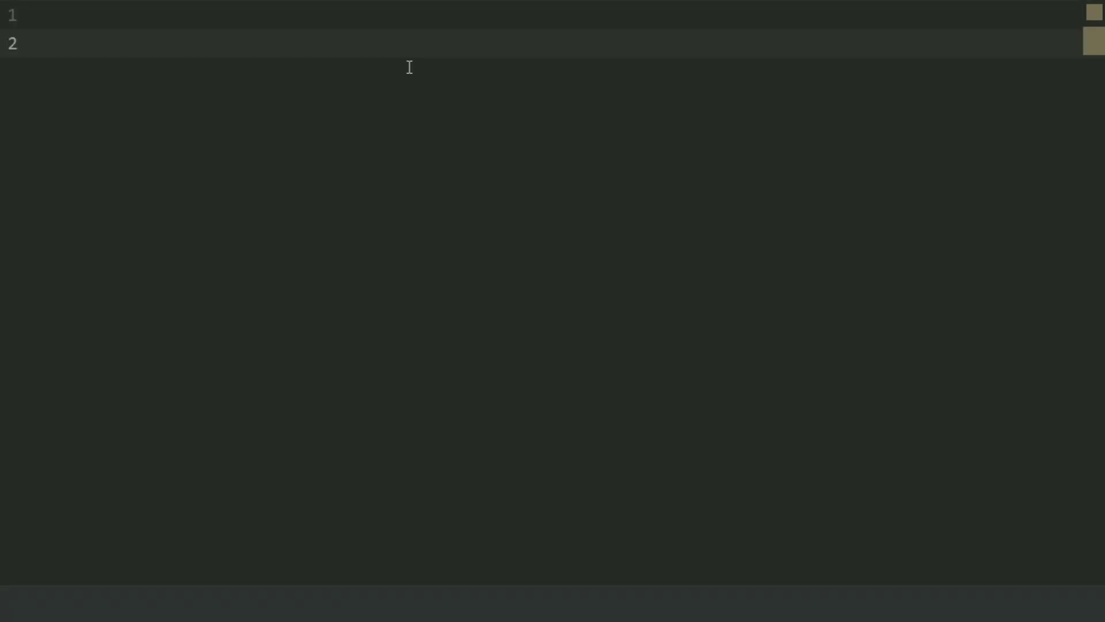
type("years = ")
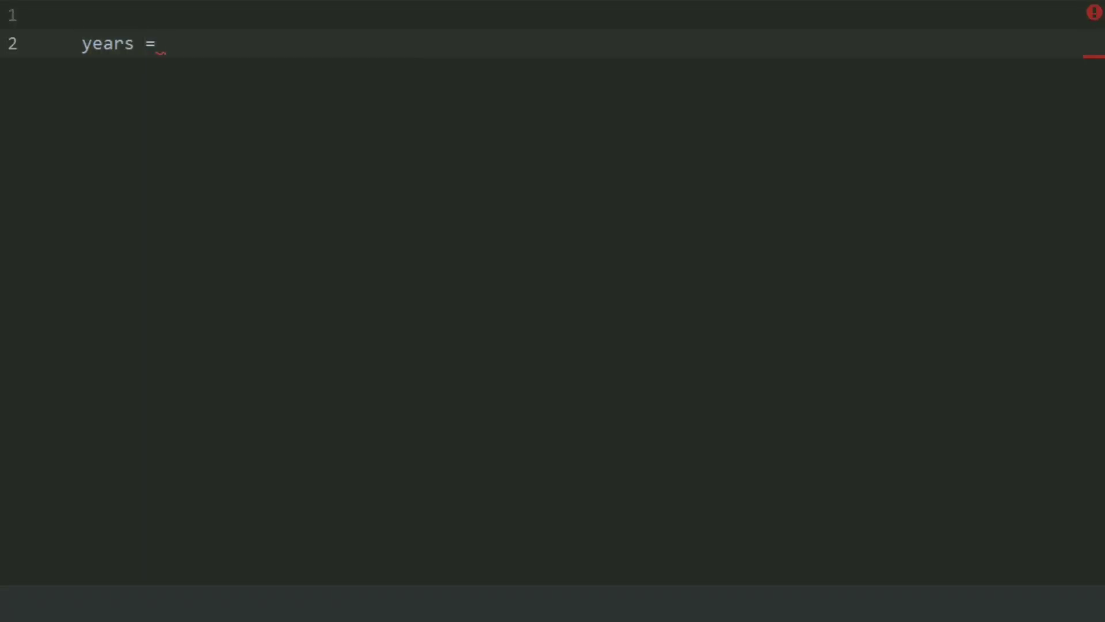
type("int(input(\"")
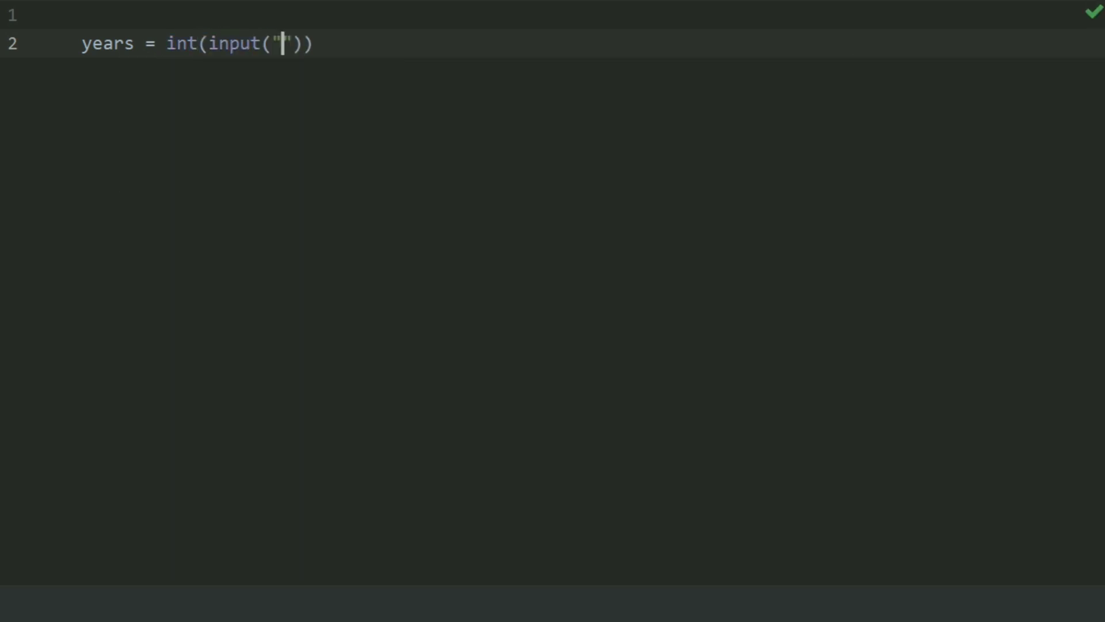
type("Enter the number of years:")
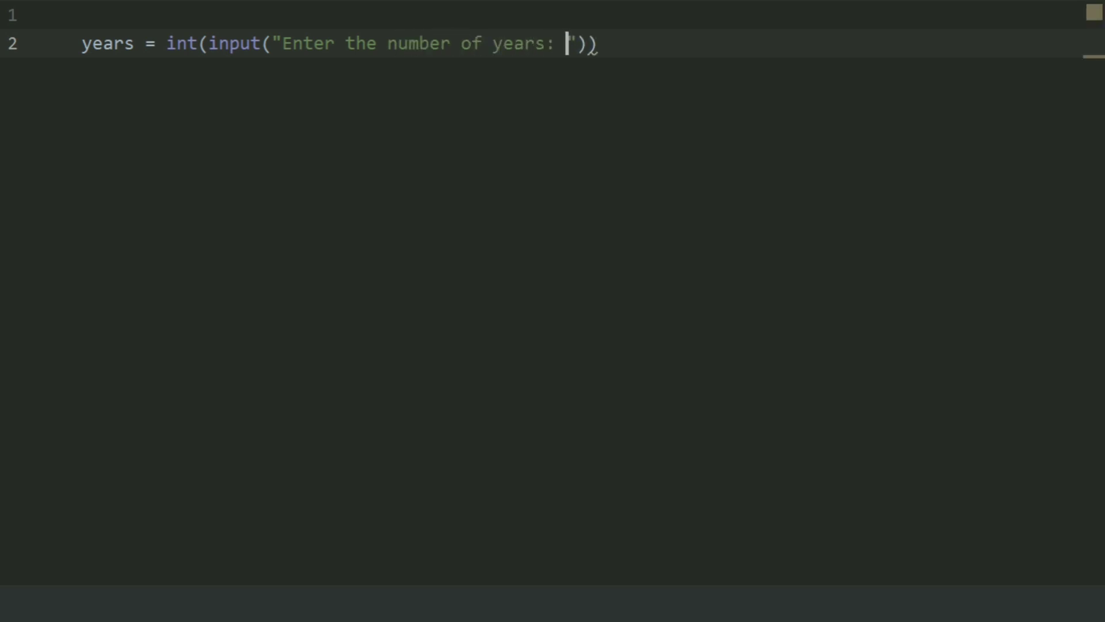
Read years via int(input("Enter the number of years: ")) and initialise total = 0.
key("End")
key("Return")
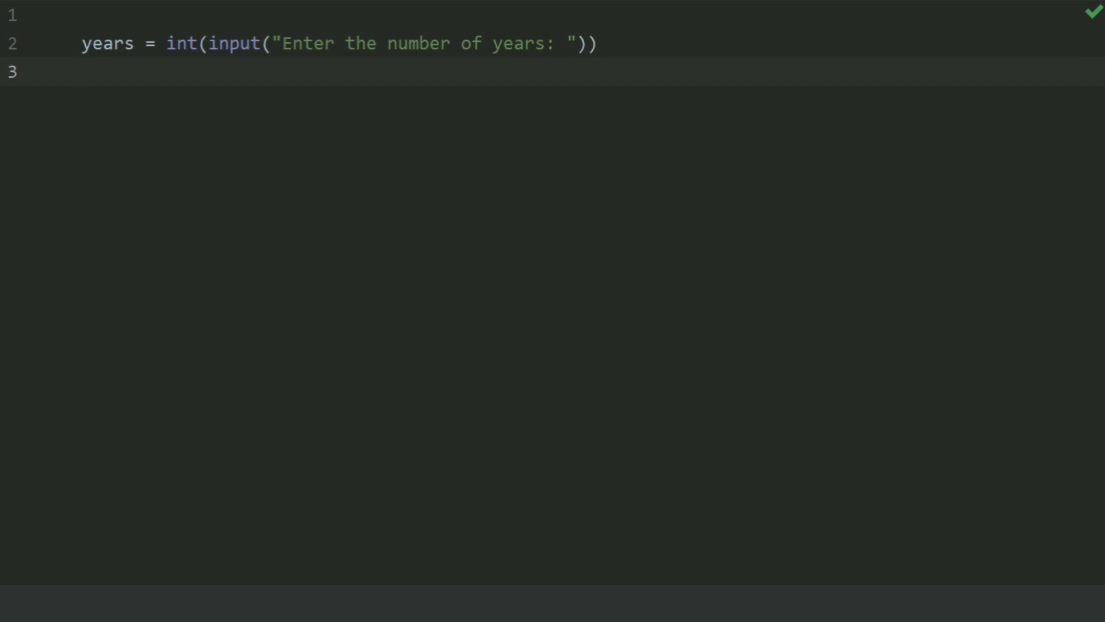
type("total = ")
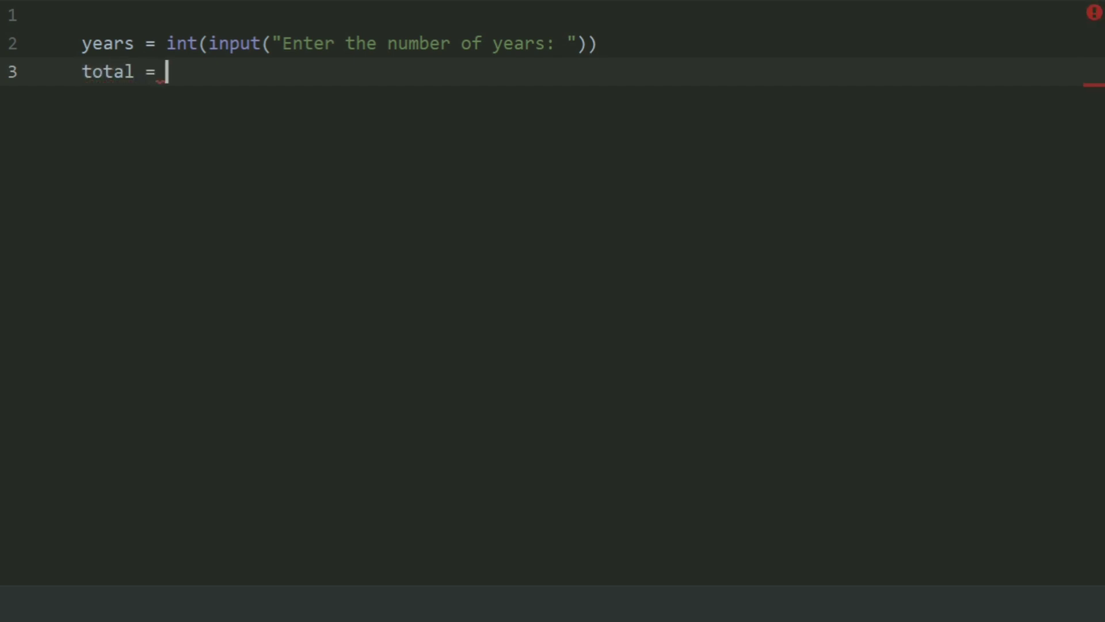
type("0")
key("Return")
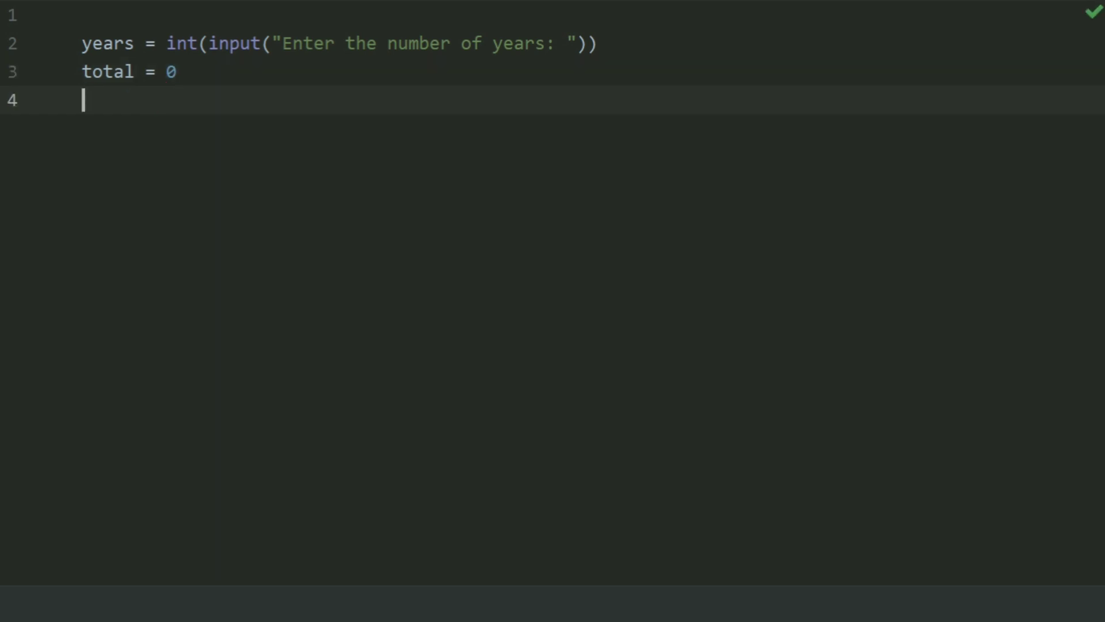
key("Return")
type("for year")
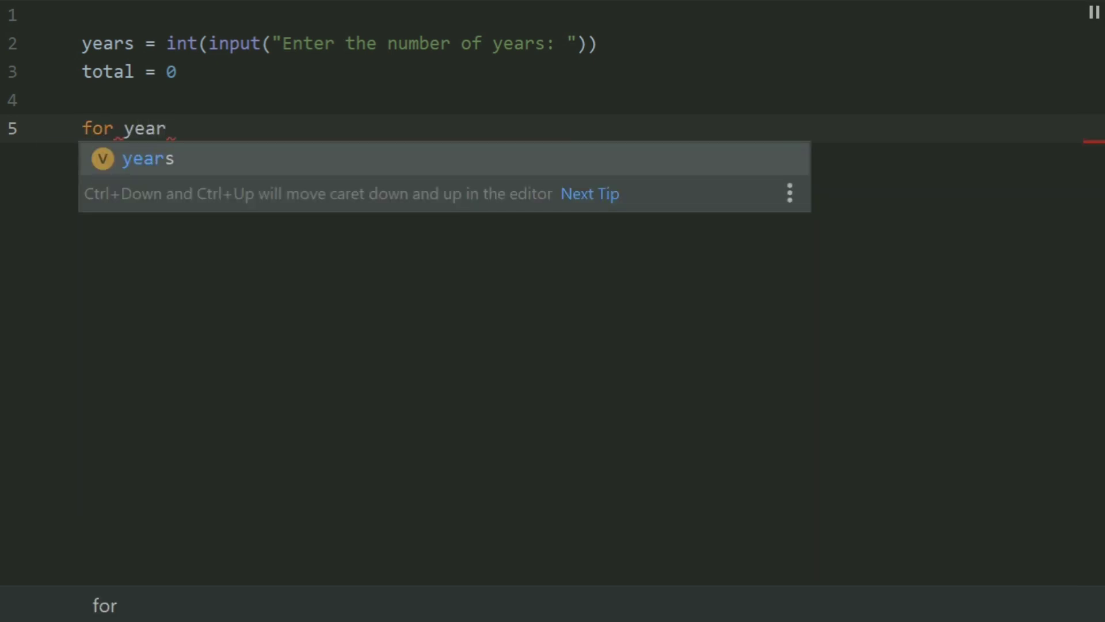
type(" in range(")
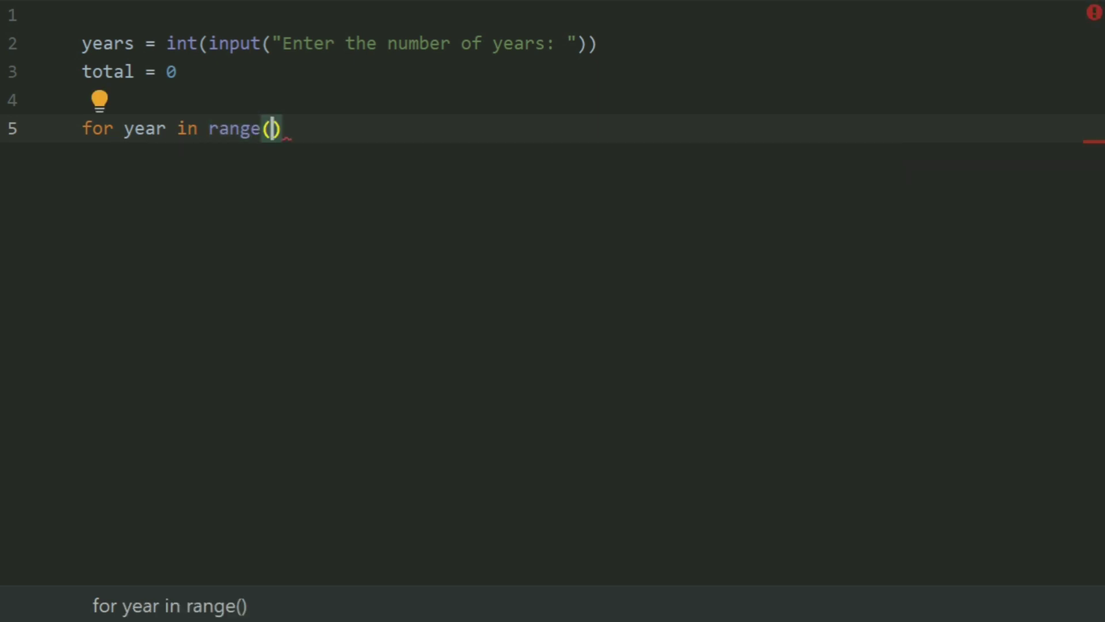
type("1")
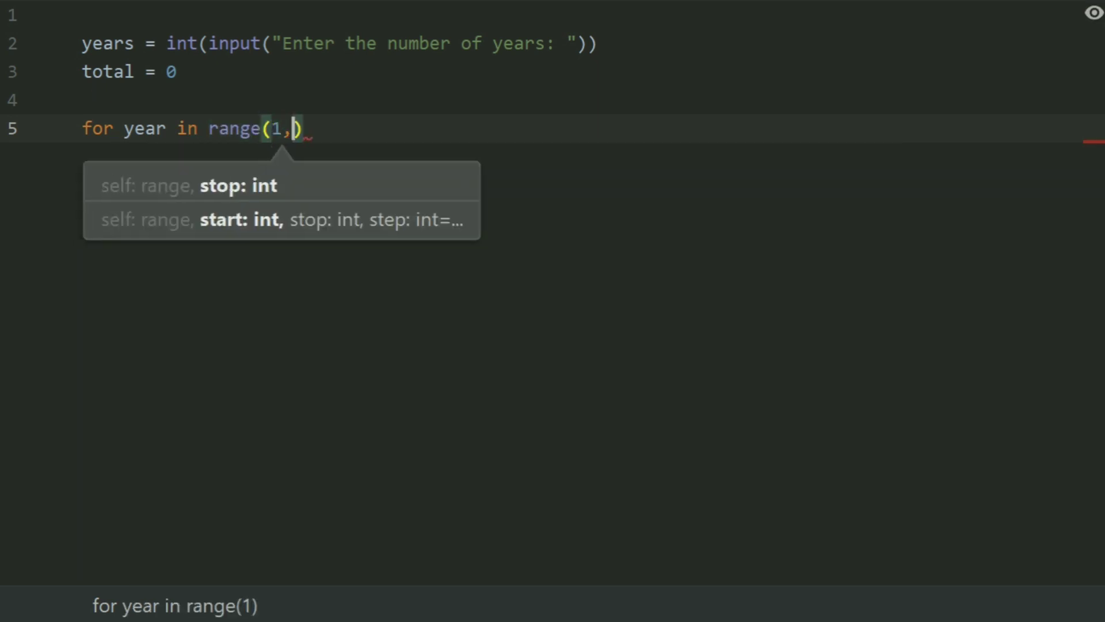
type(",year")
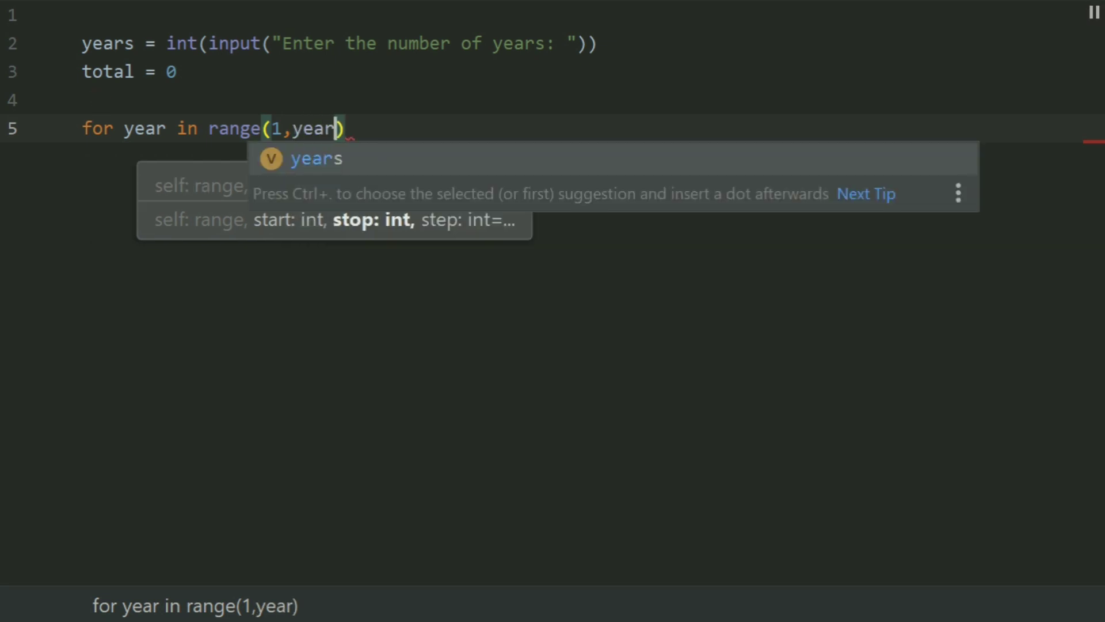
type("s")
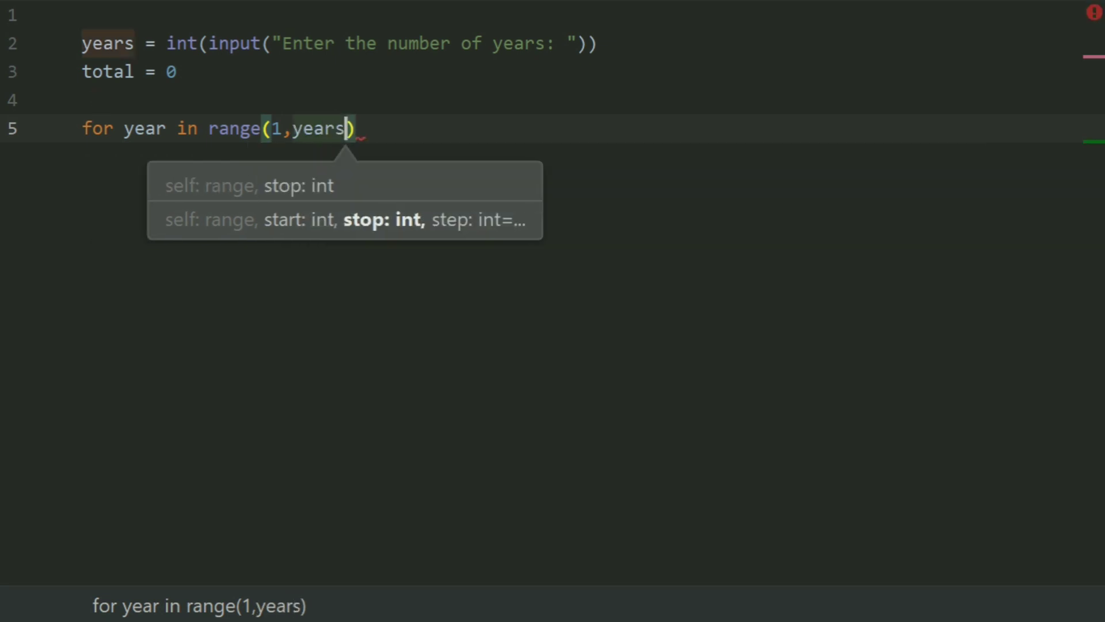
type("+")
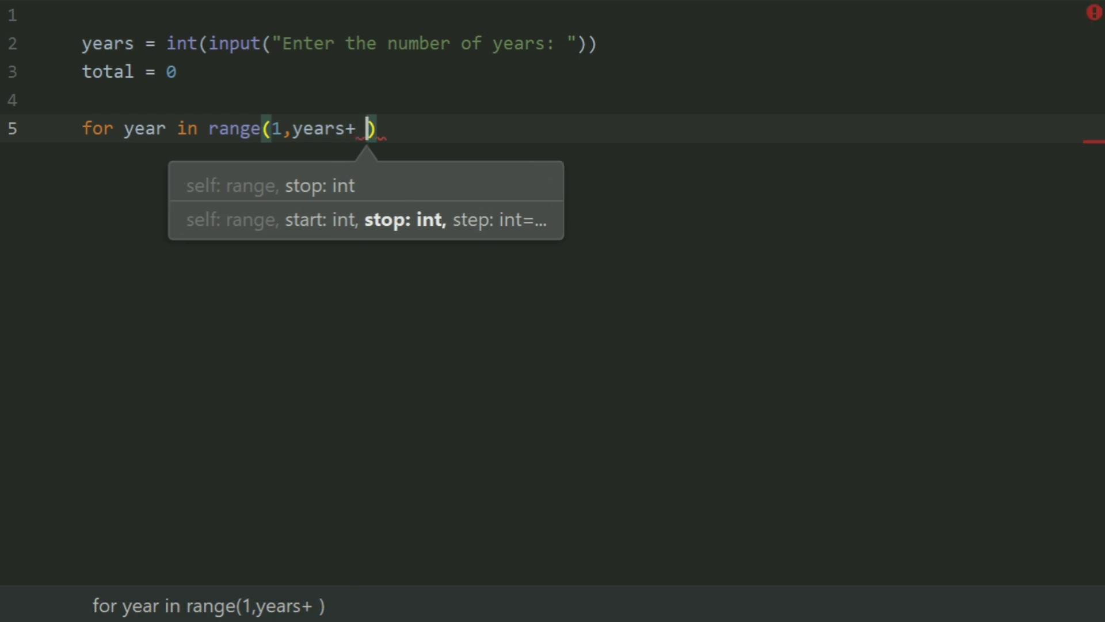
Write the outer loop header for year in range(1,years+1): and begin its indented body.
key("BackSpace")
type("1")
type(")")
key("Return")
key("BackSpace")
key("BackSpace")
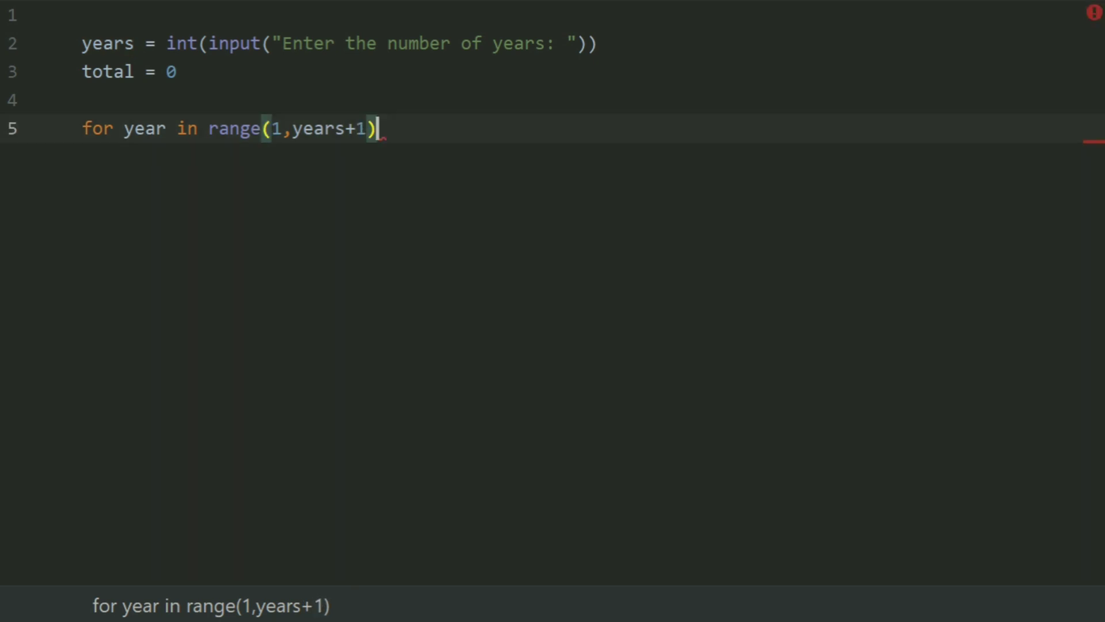
type("L")
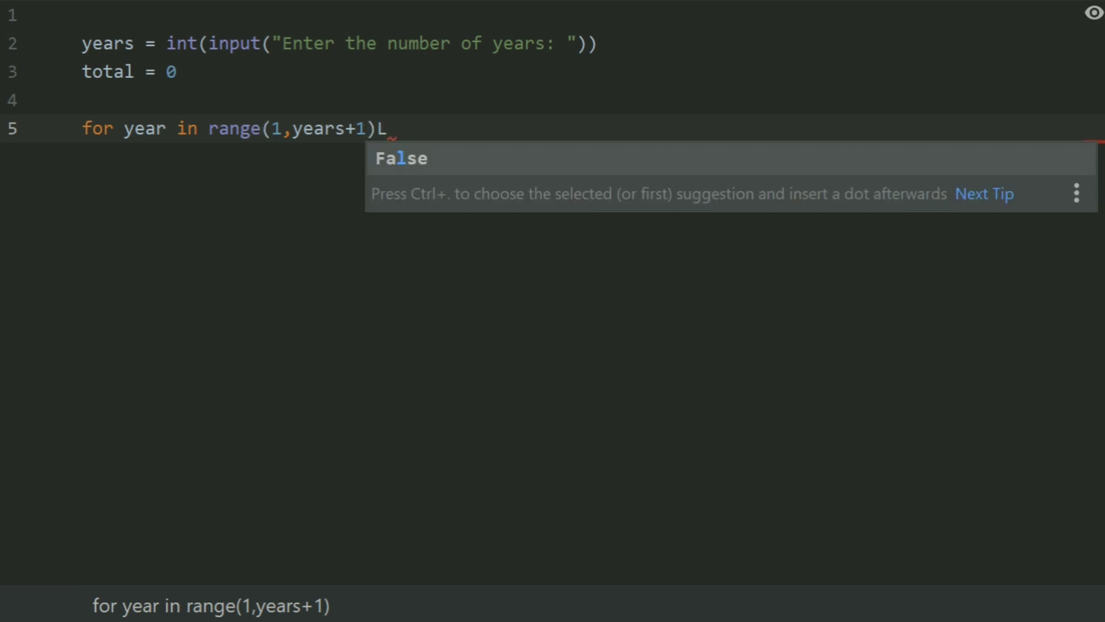
key("BackSpace")
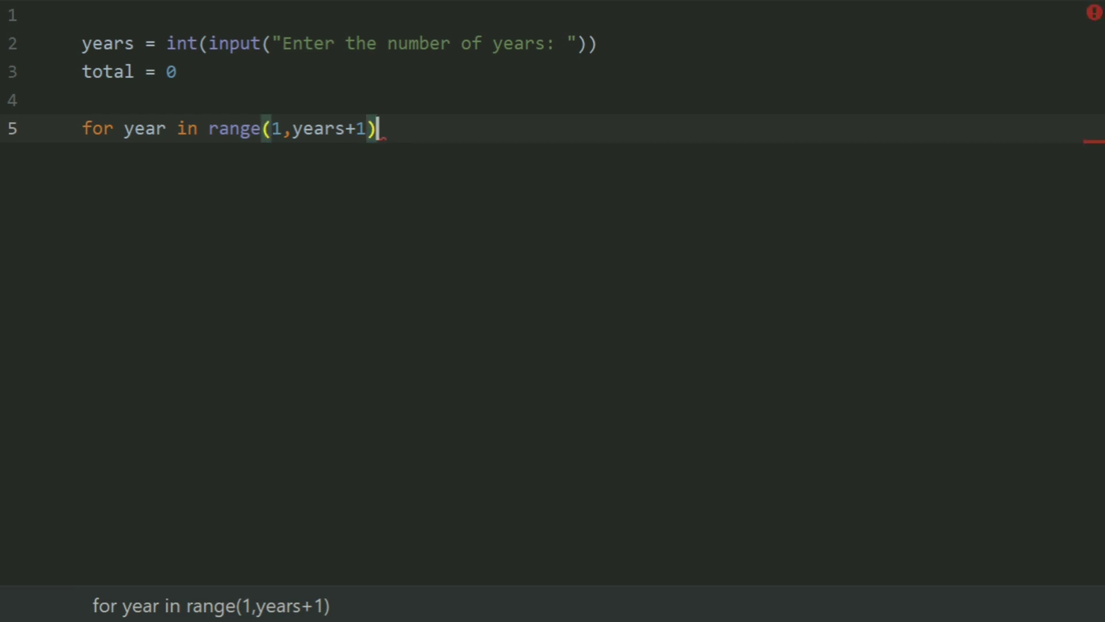
type(":")
key("Return")
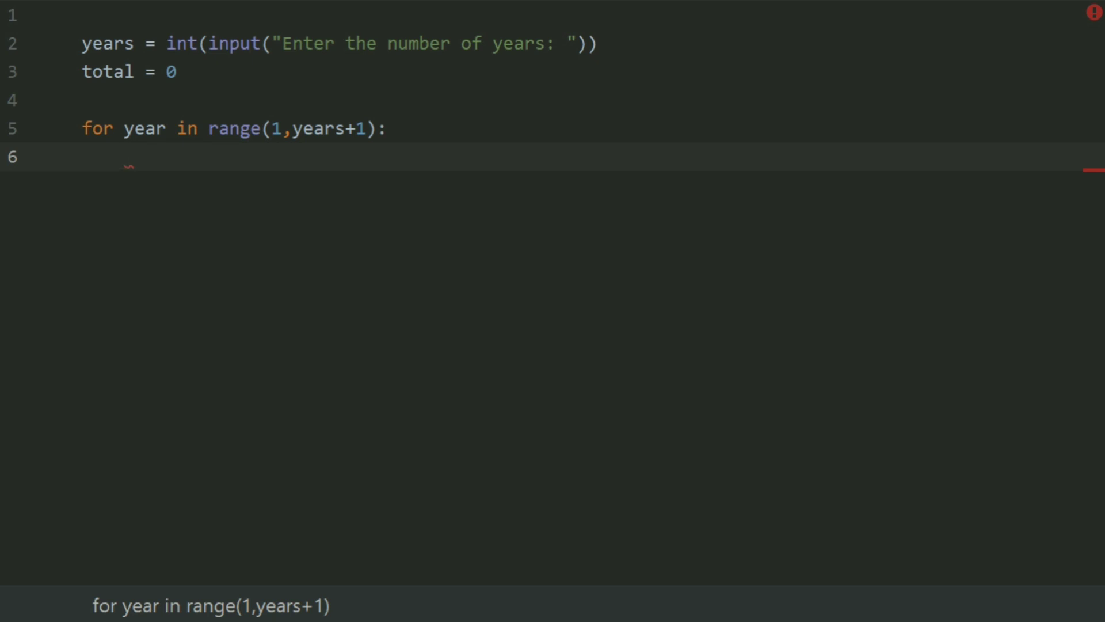
type("fo")
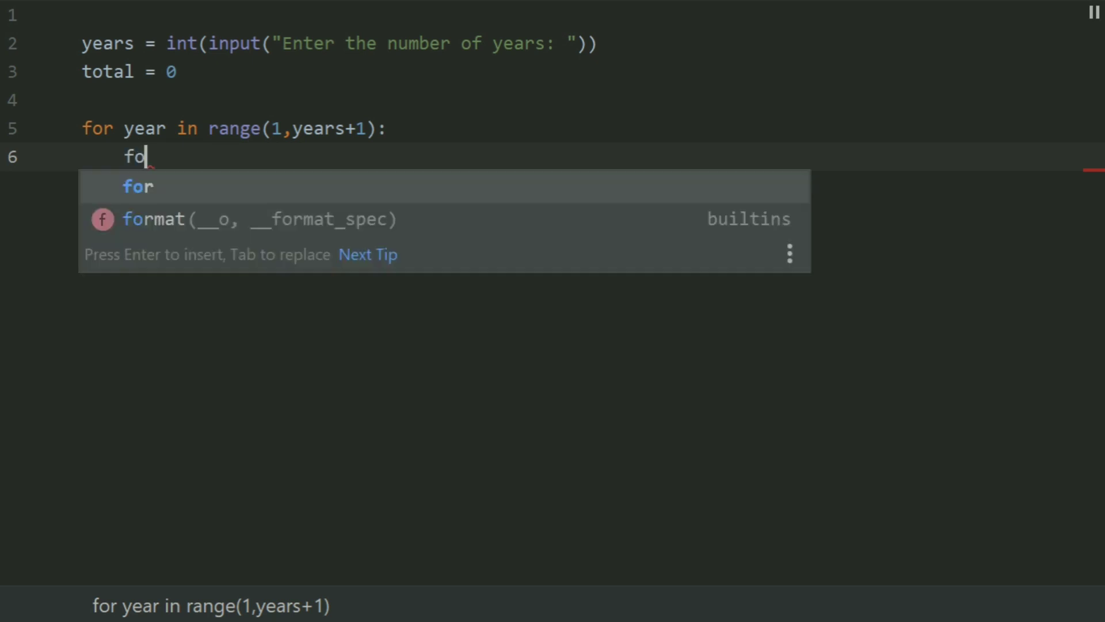
type("r month ")
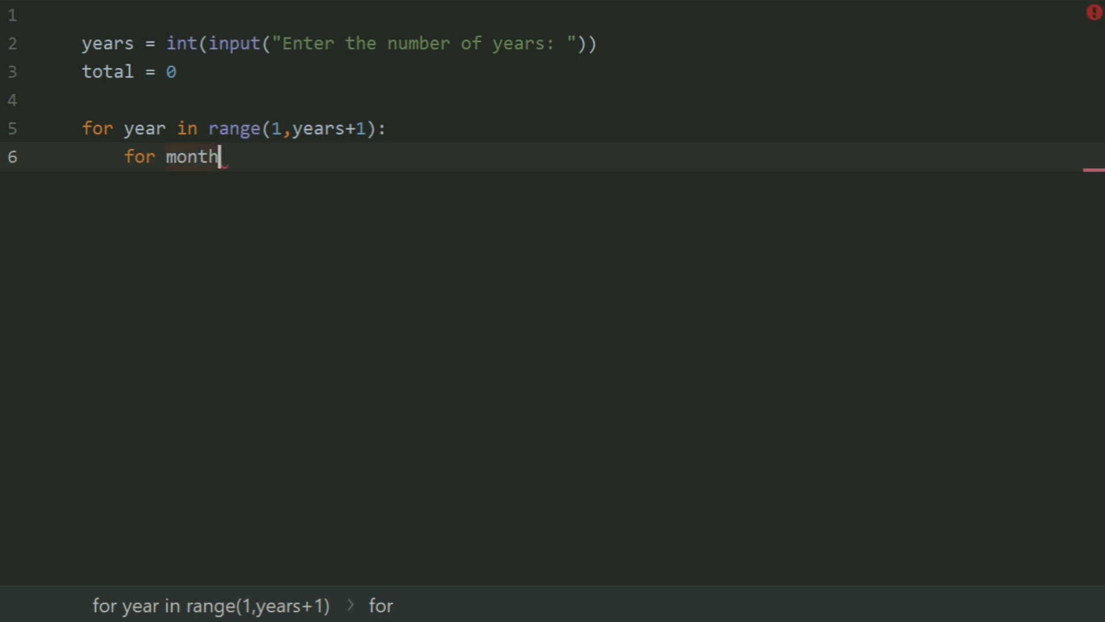
type("in")
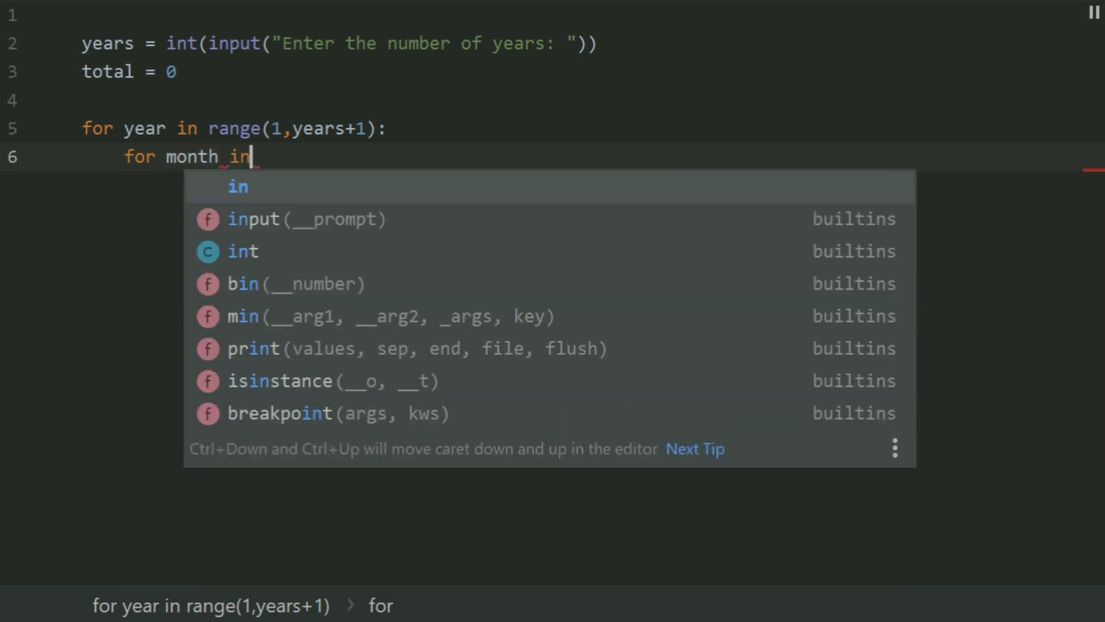
type(" range")
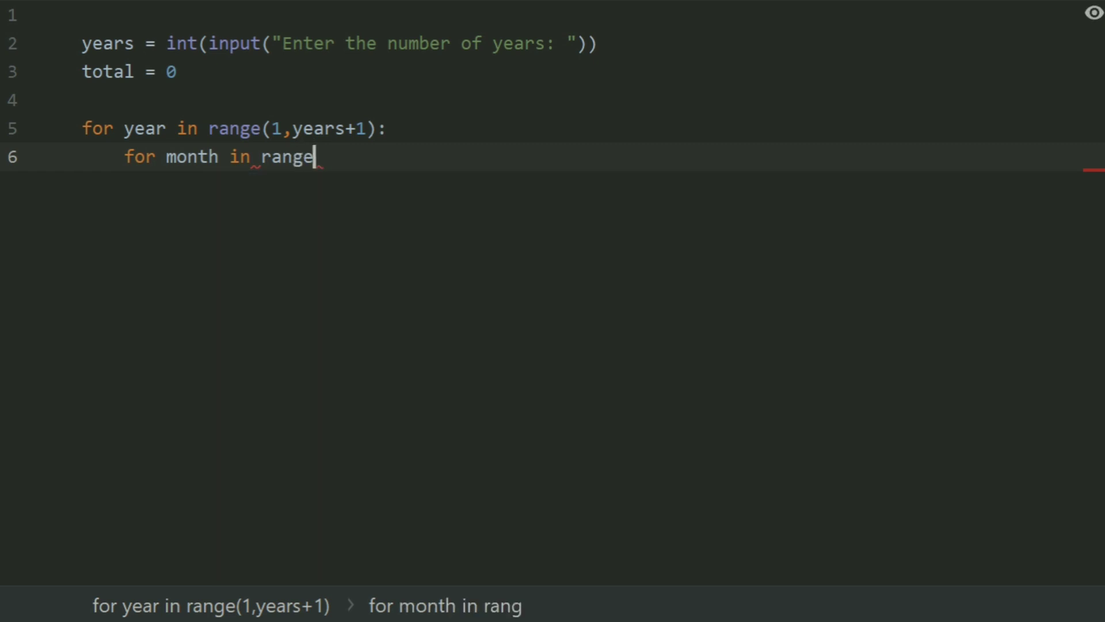
type("(")
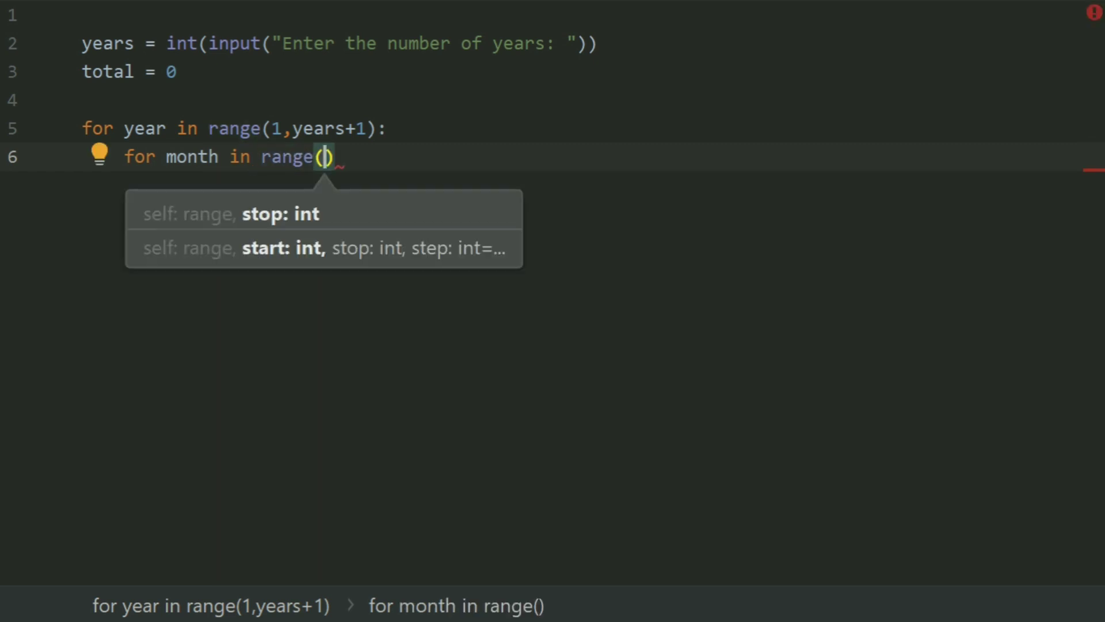
type("1,1")
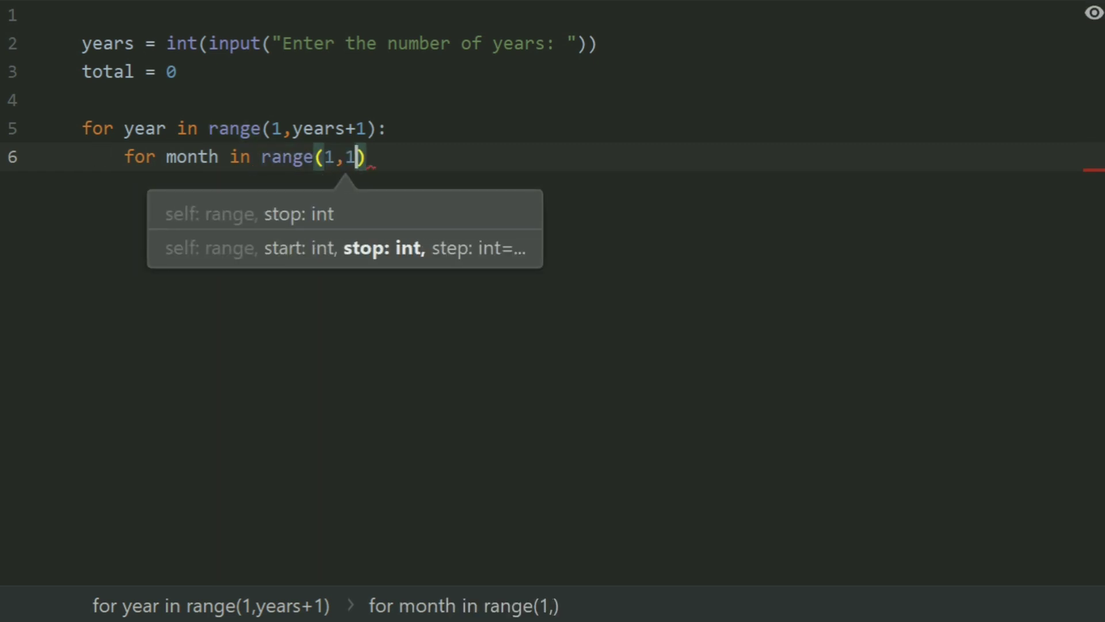
type("3")
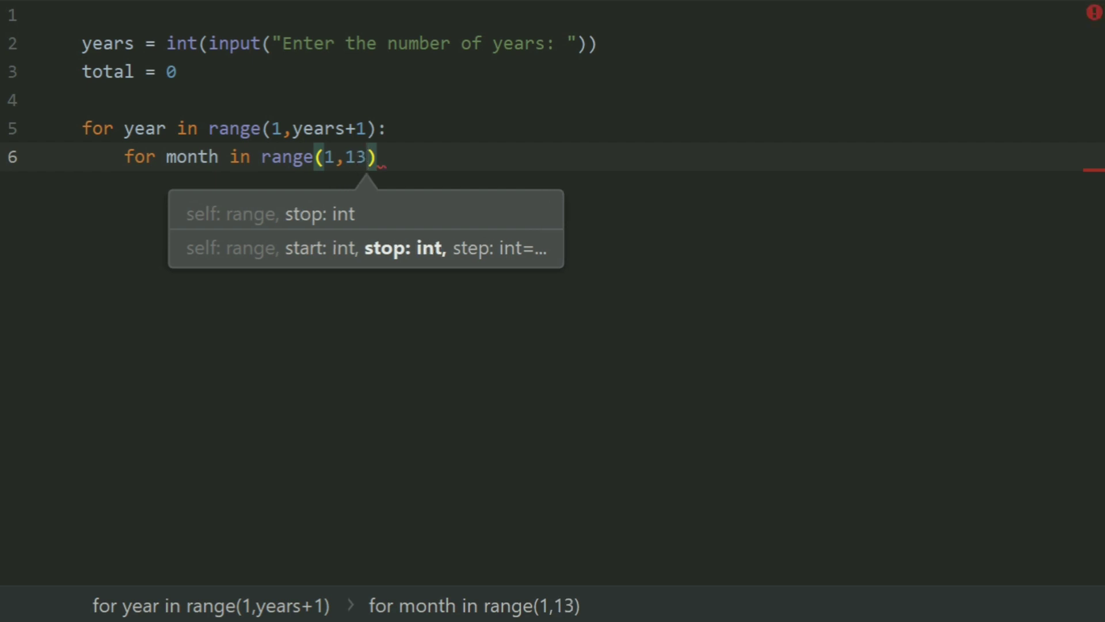
Write the nested loop header for month in range(1,13): and begin its body.
key("Right")
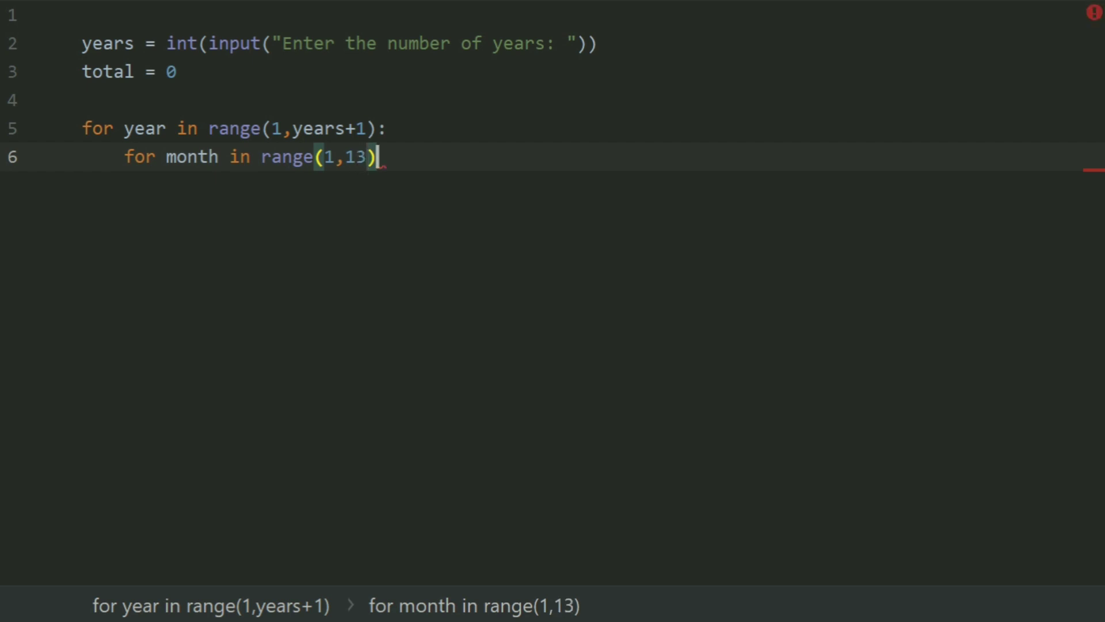
type(":")
key("Return")
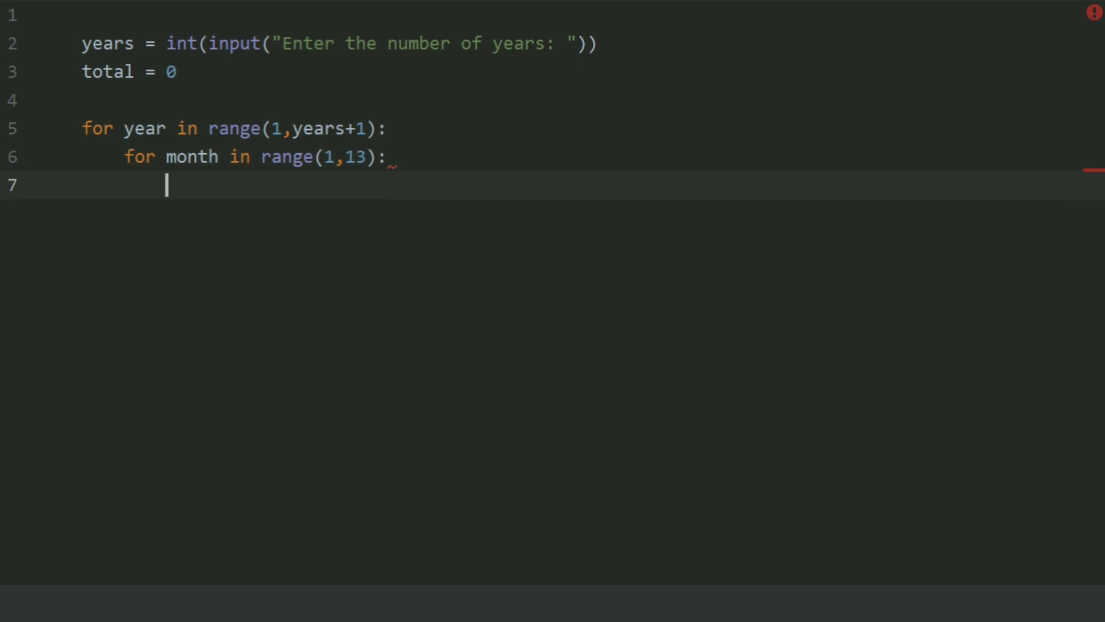
type("print(")
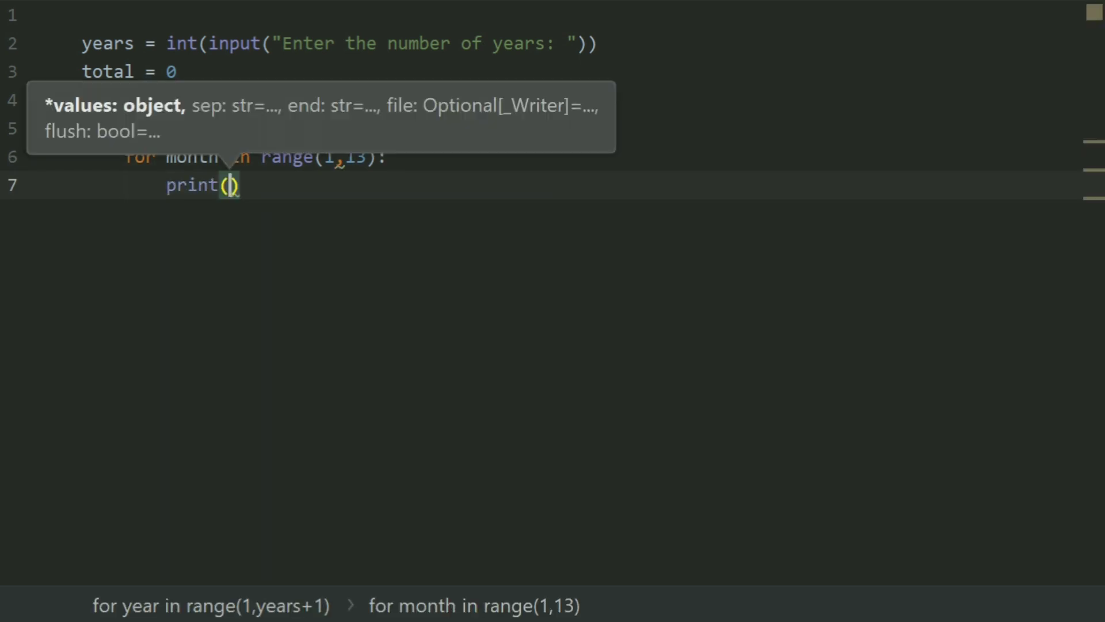
type("\"")
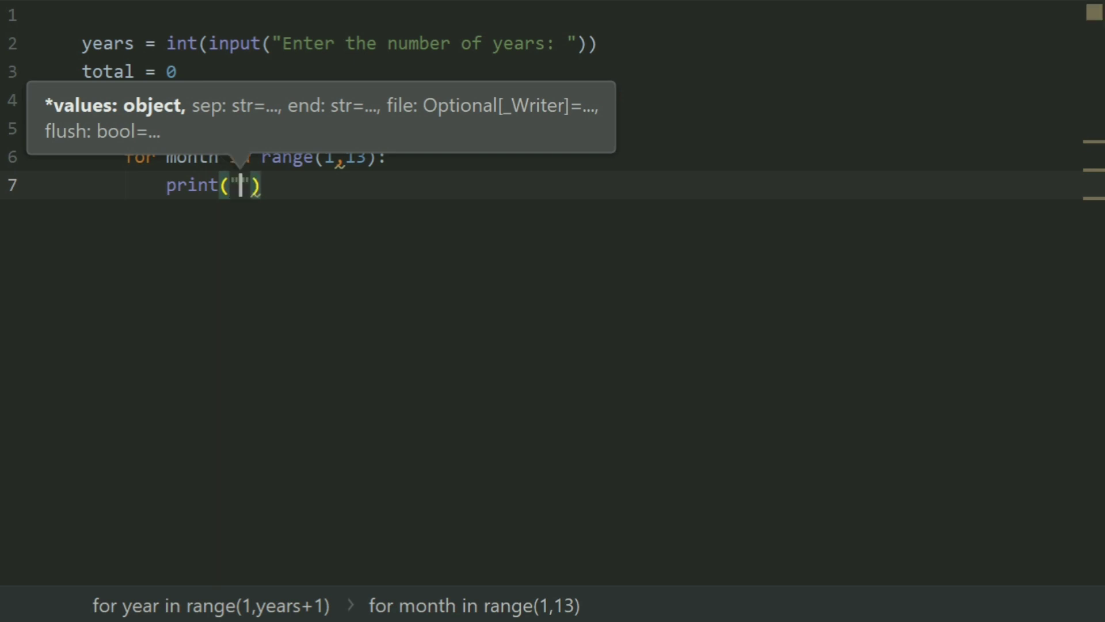
type("\\n")
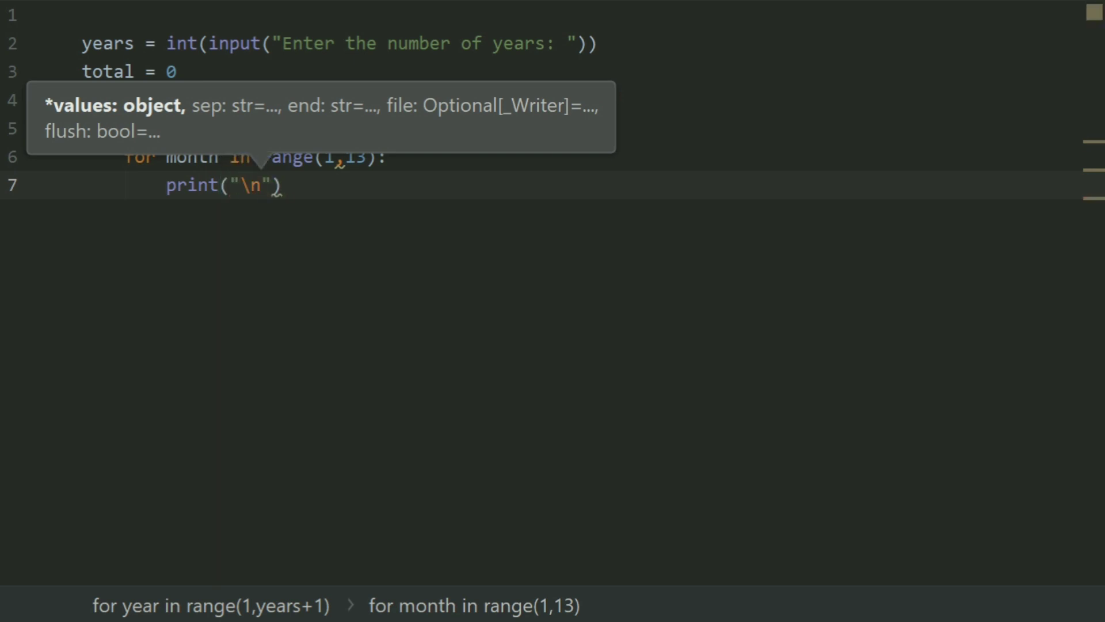
type("Year")
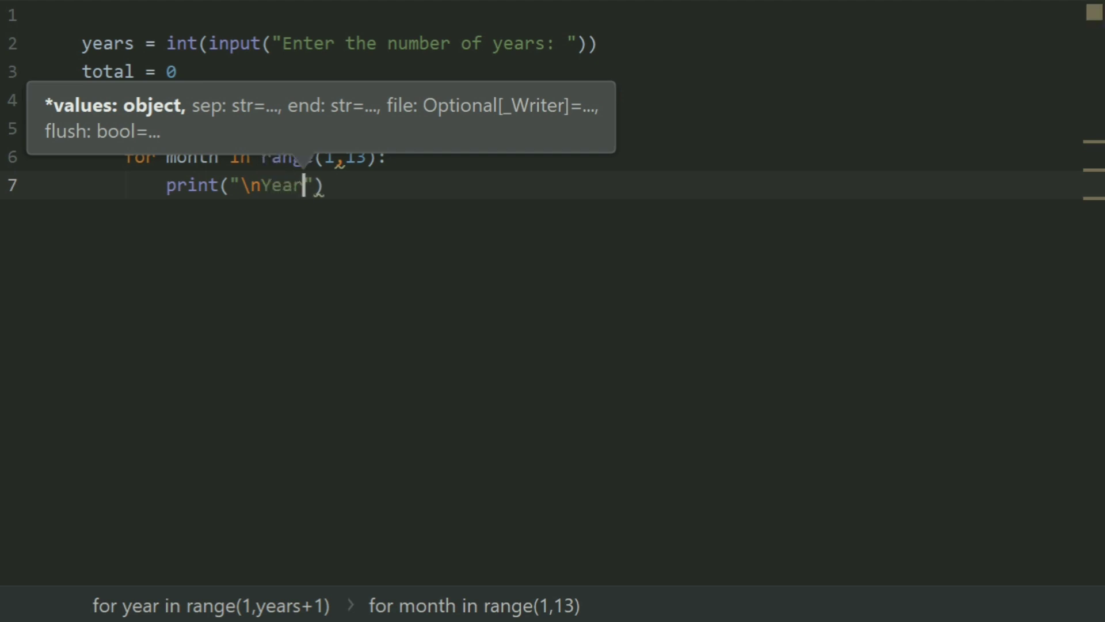
type("\",")
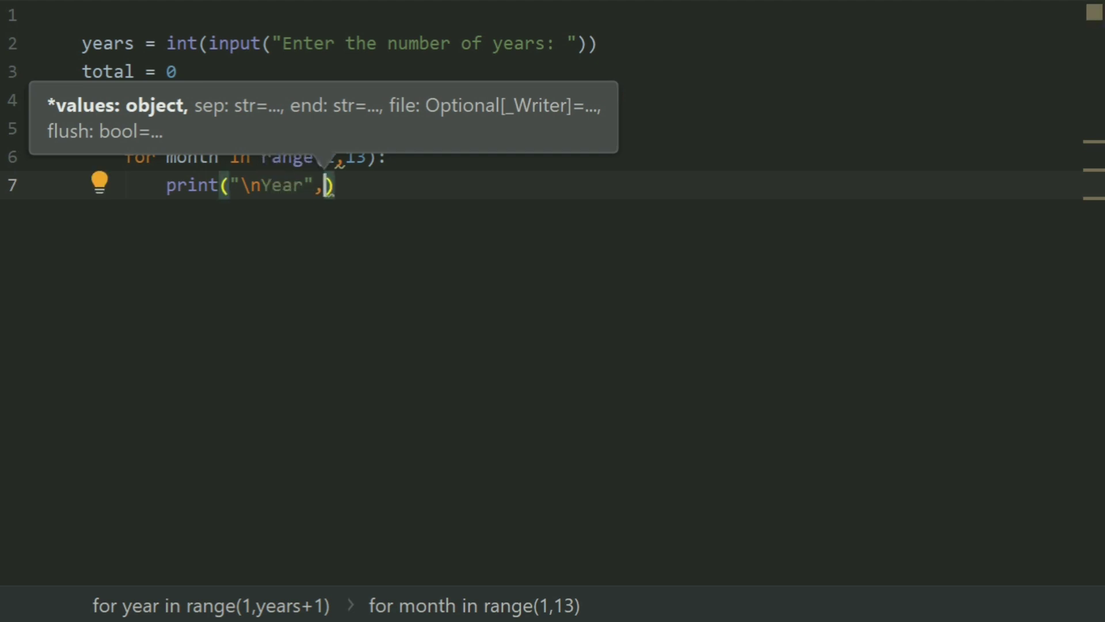
type("year,")
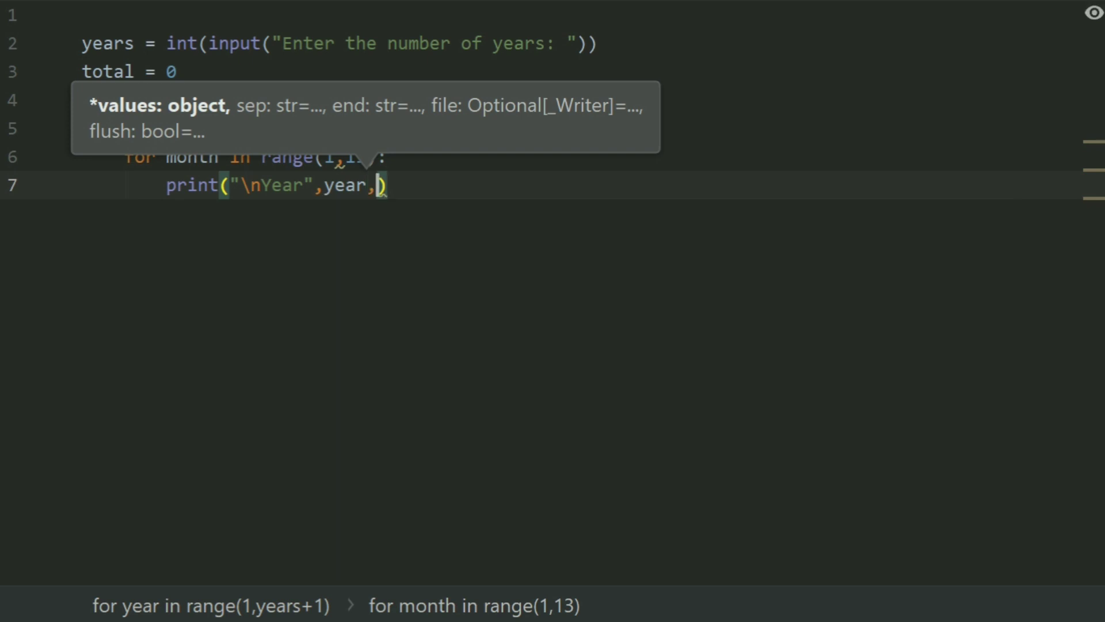
type("\"")
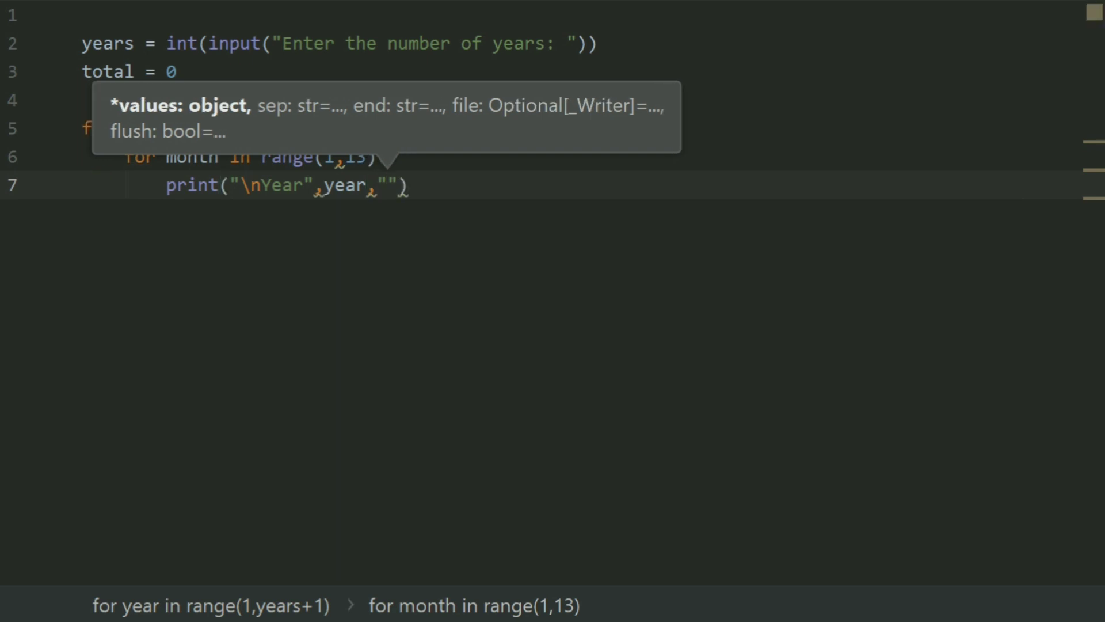
type("mon")
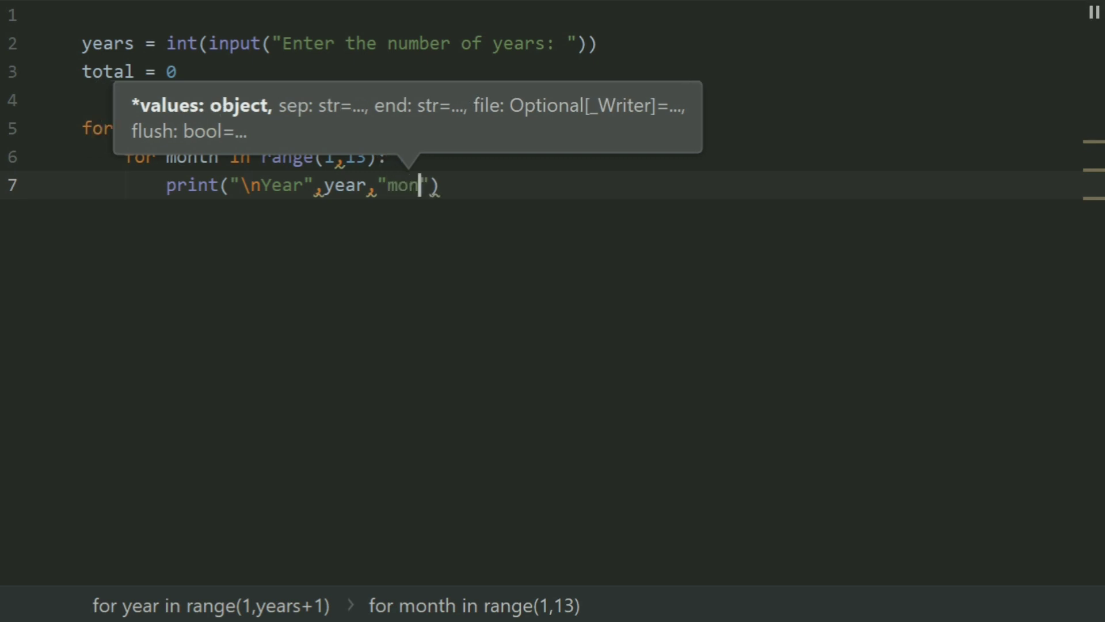
type("ts")
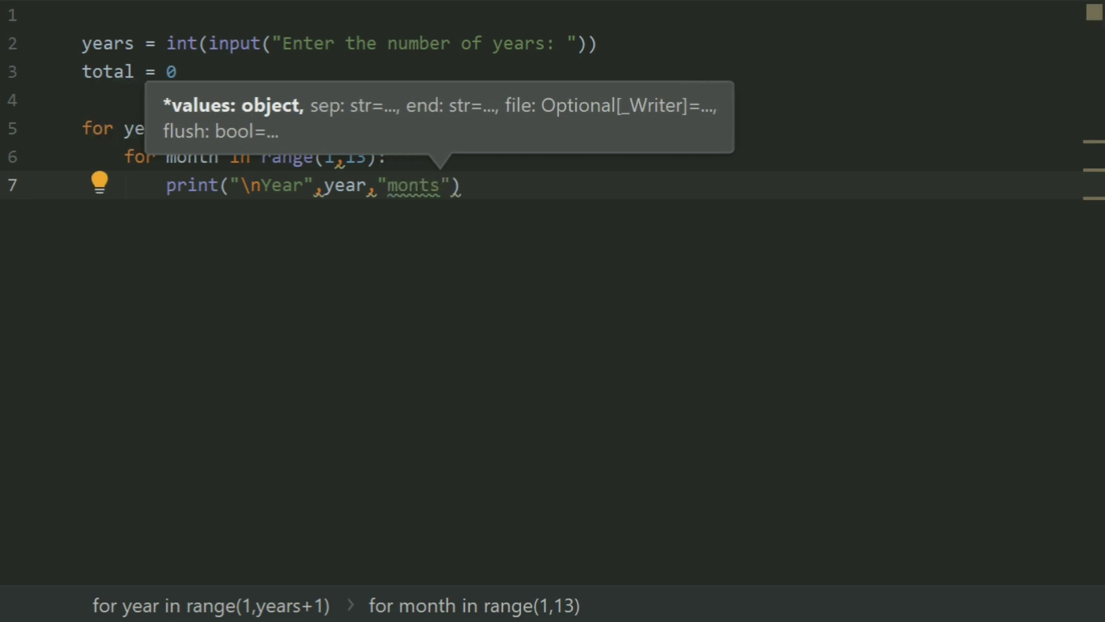
Complete print("\nYear",year,"month",month), correcting the 'monts' typo, and start a new line.
key("Right")
type(",")
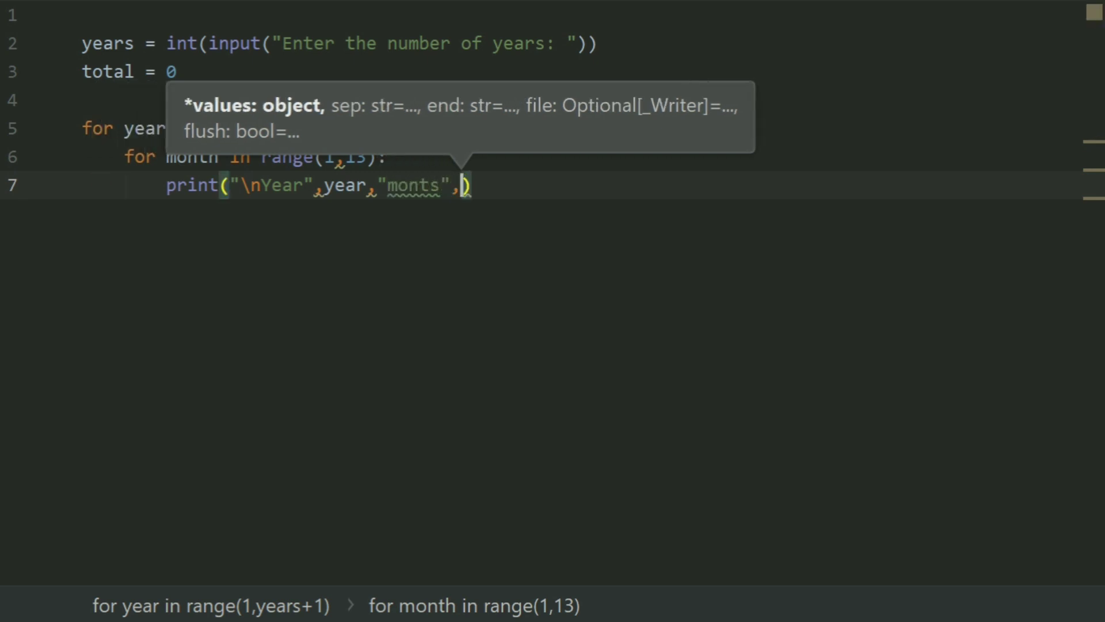
key("BackSpace")
key("BackSpace")
key("BackSpace")
type("h\",")
type("mon")
key("Return")
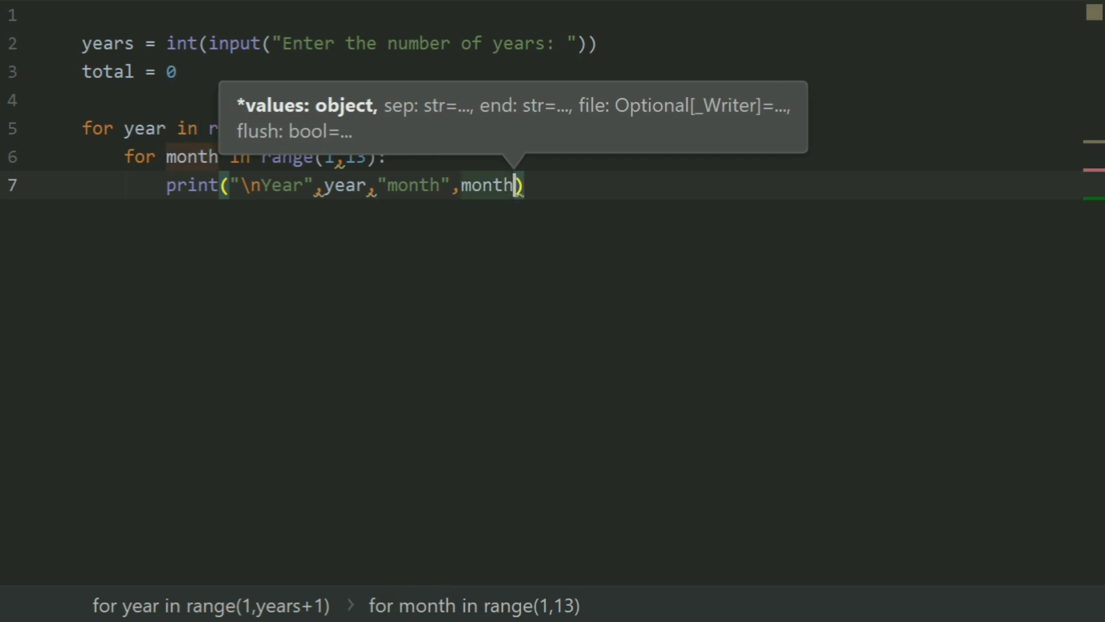
key("End")
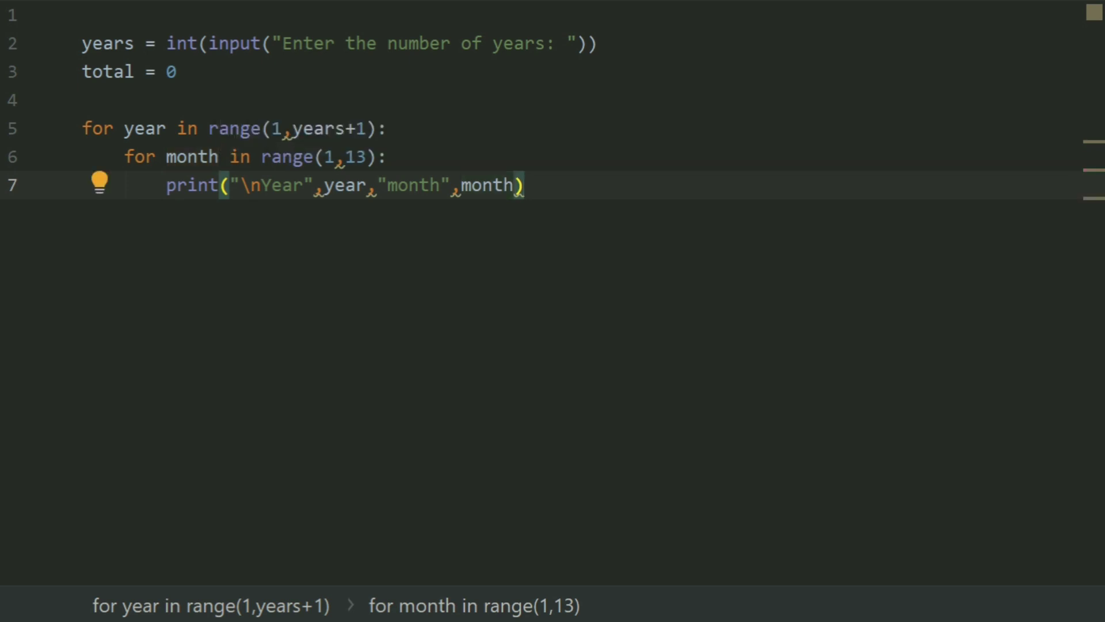
key("Return")
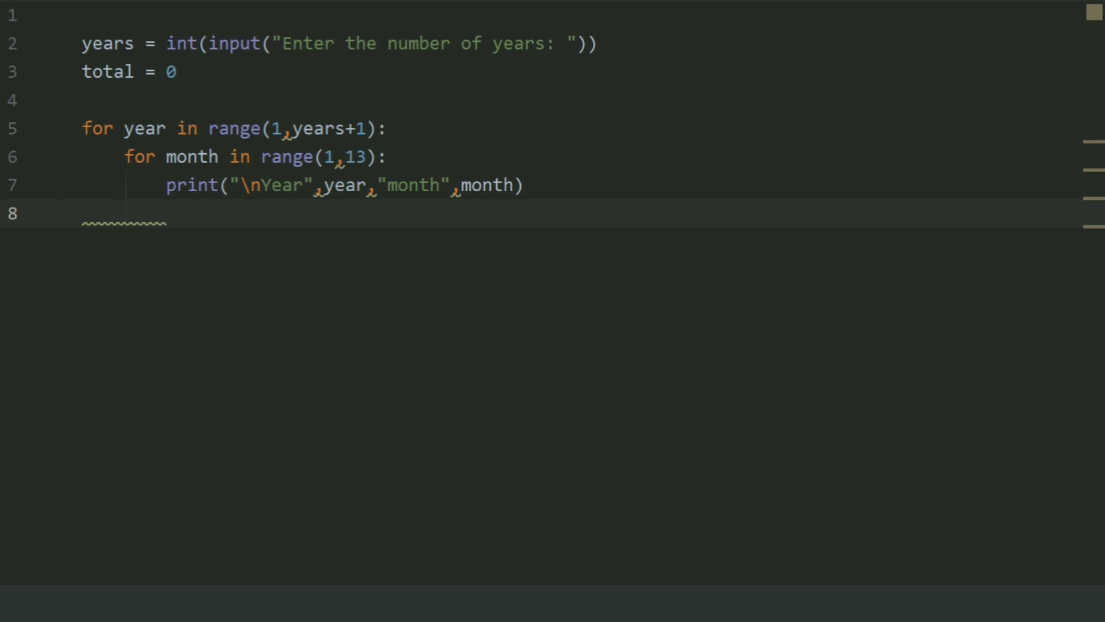
type("ran")
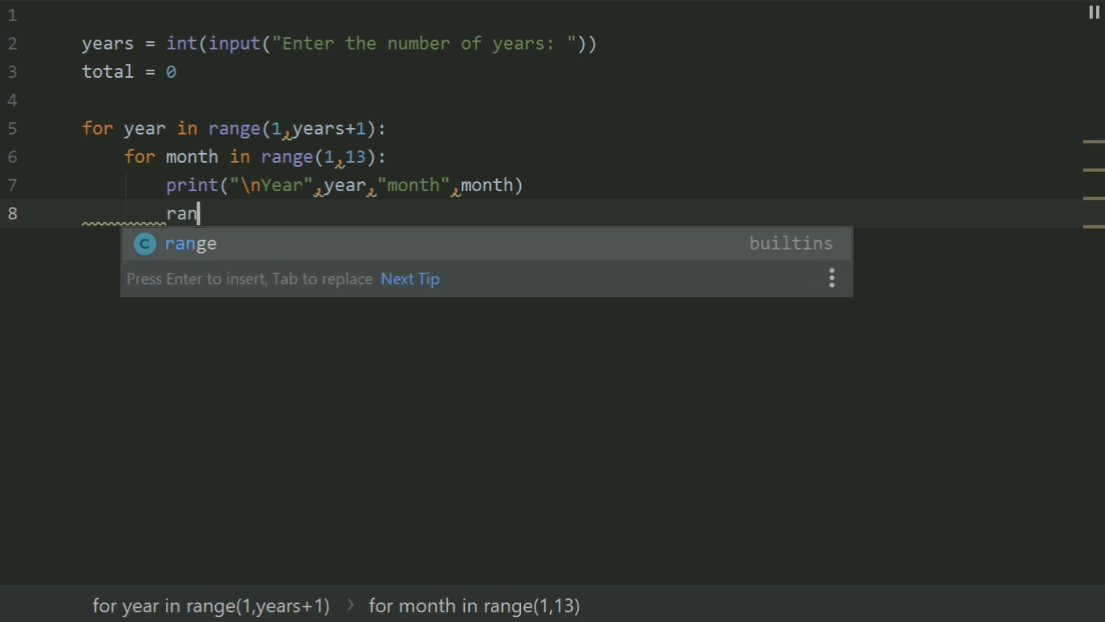
Add rain = float(input("How much rainfall this month? ")) inside the month loop.
key("BackSpace")
type("in ")
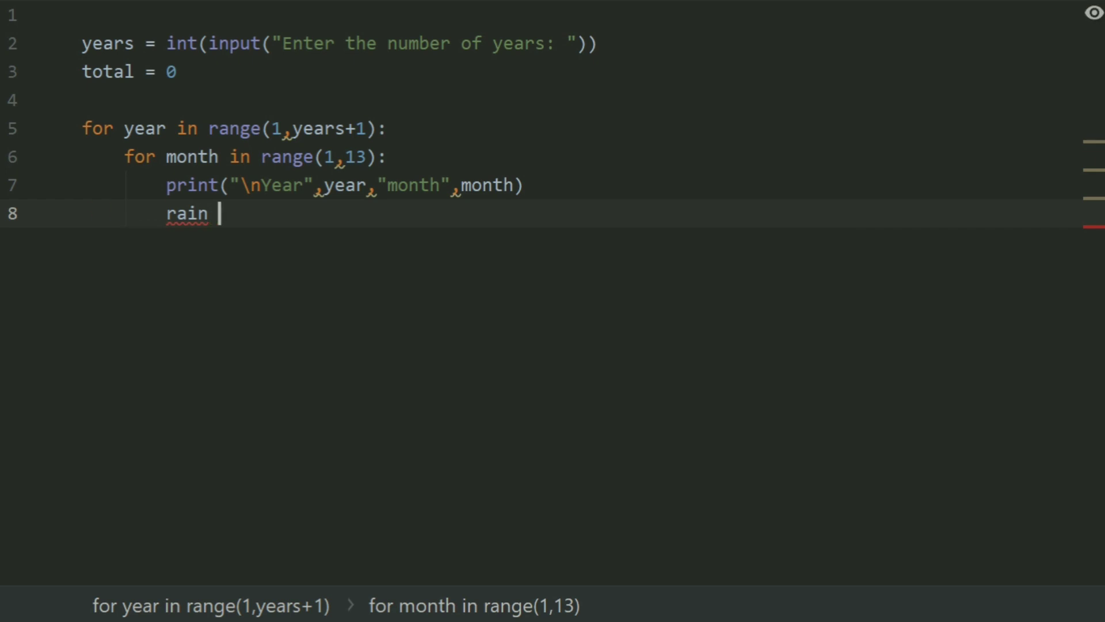
type("=")
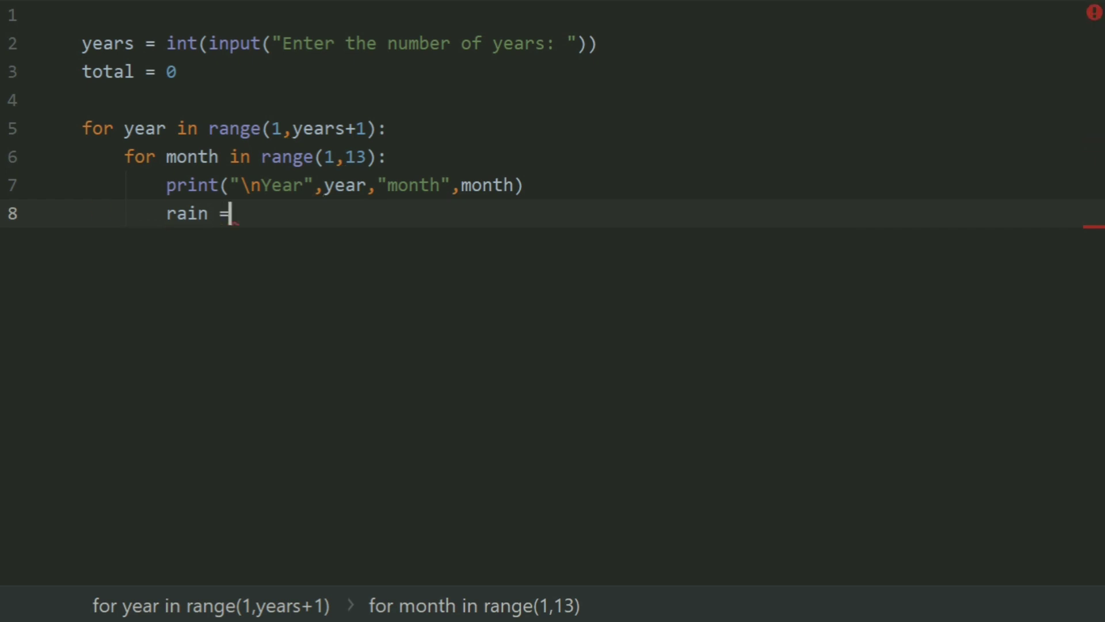
type(" fl")
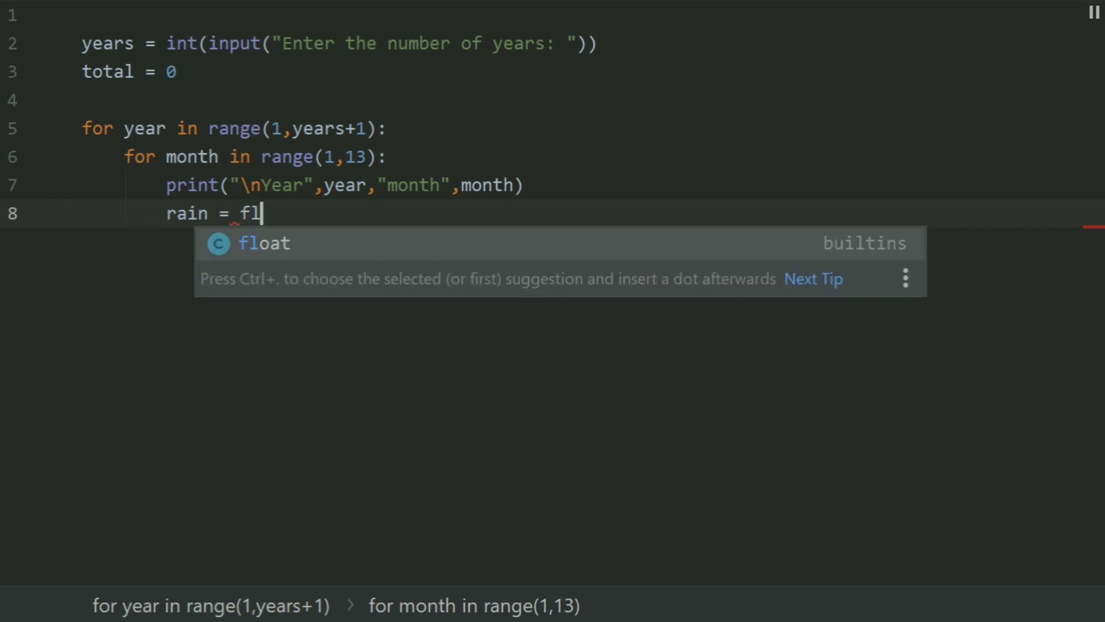
type("oat(in")
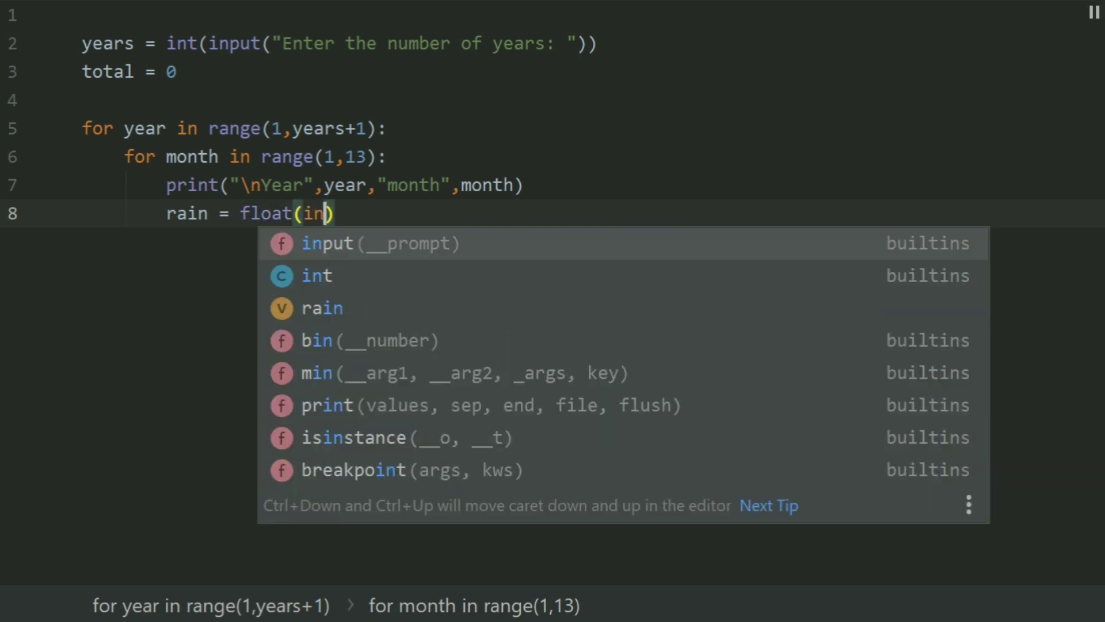
key("Return")
type("\"")
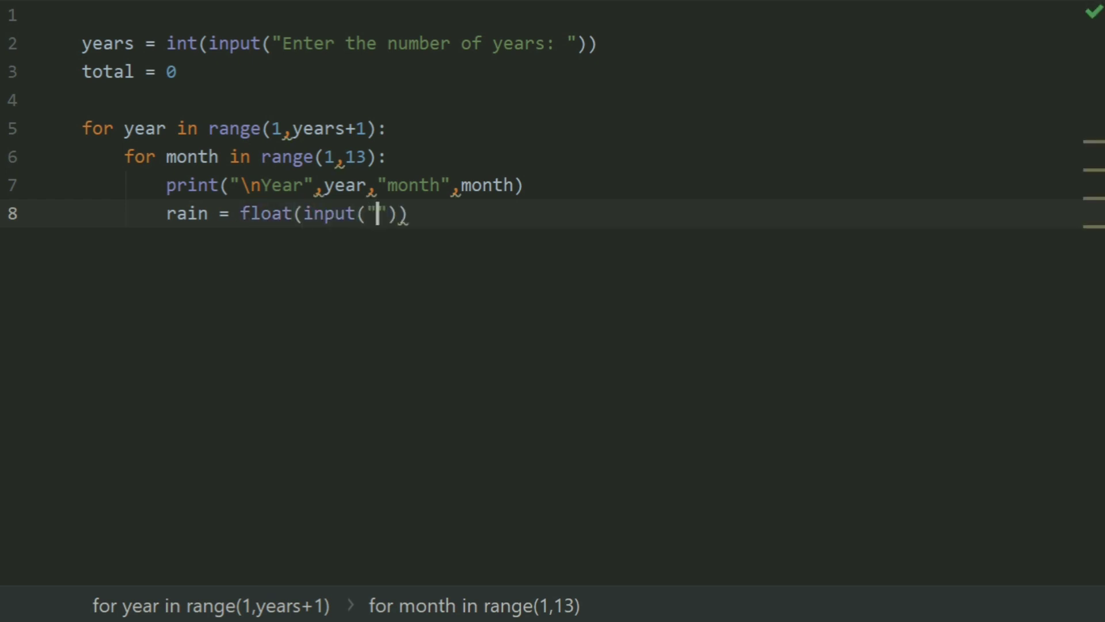
type("Ho")
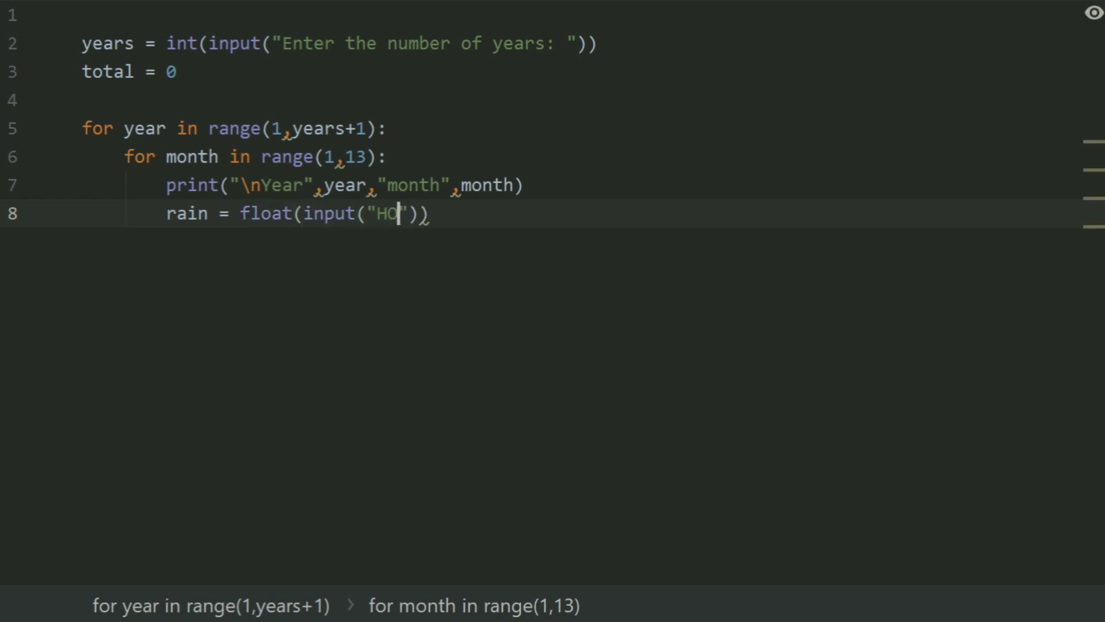
type("w ")
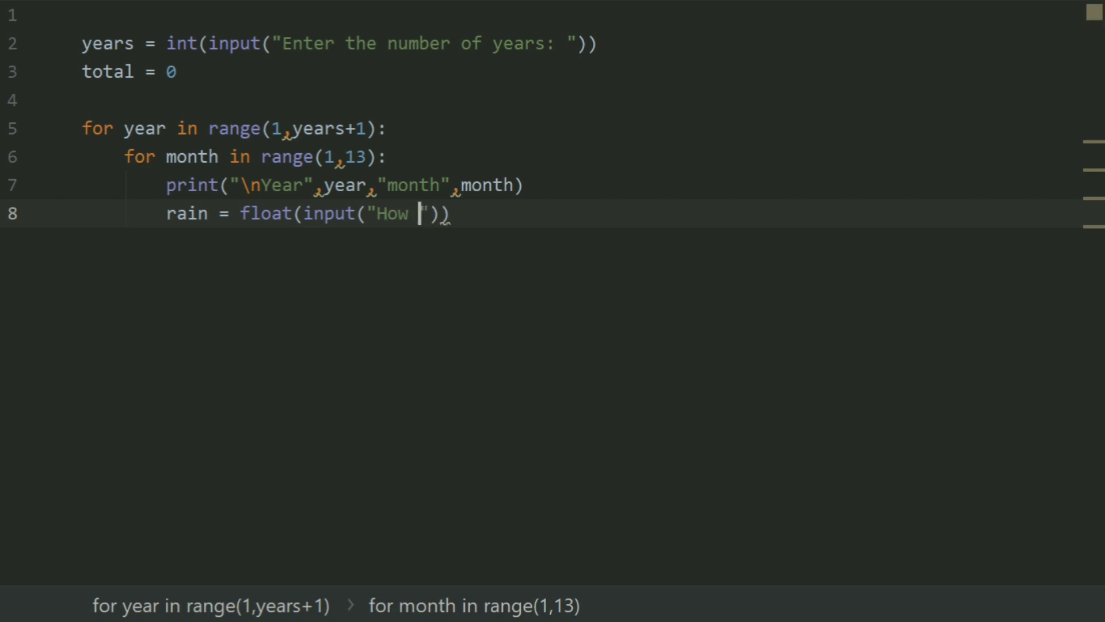
type("much rainfall ")
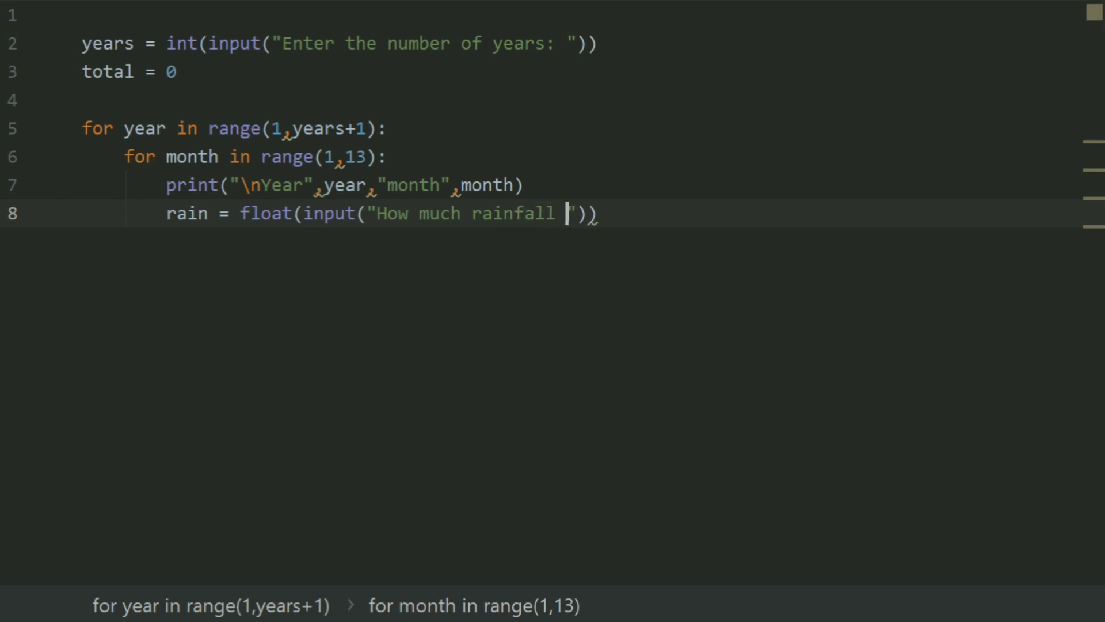
type("this month")
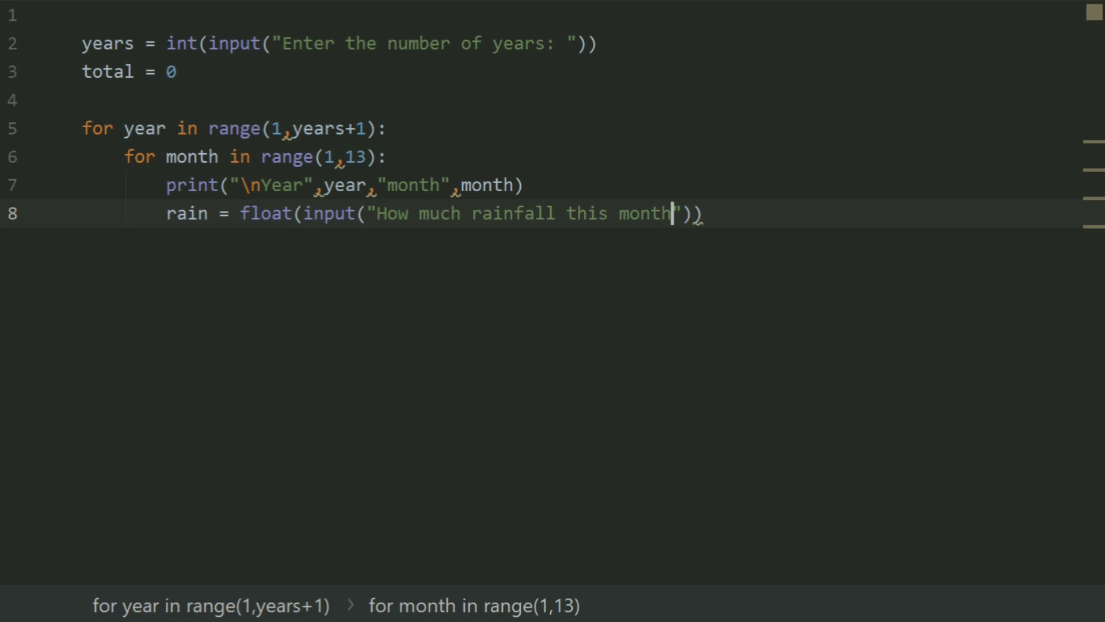
type("?")
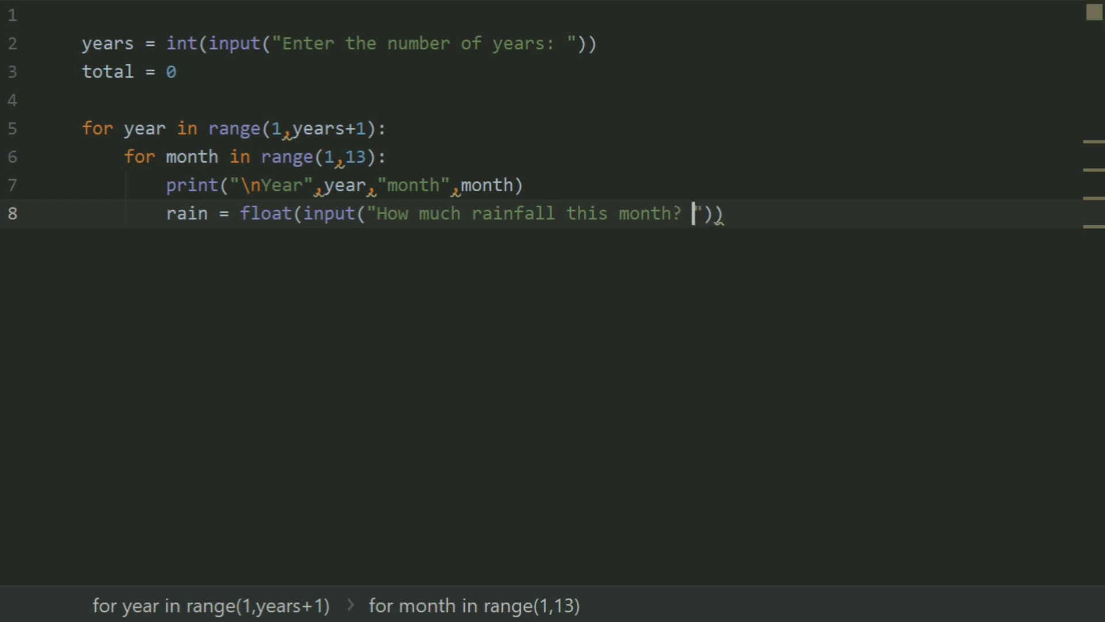
key("End")
key("Return")
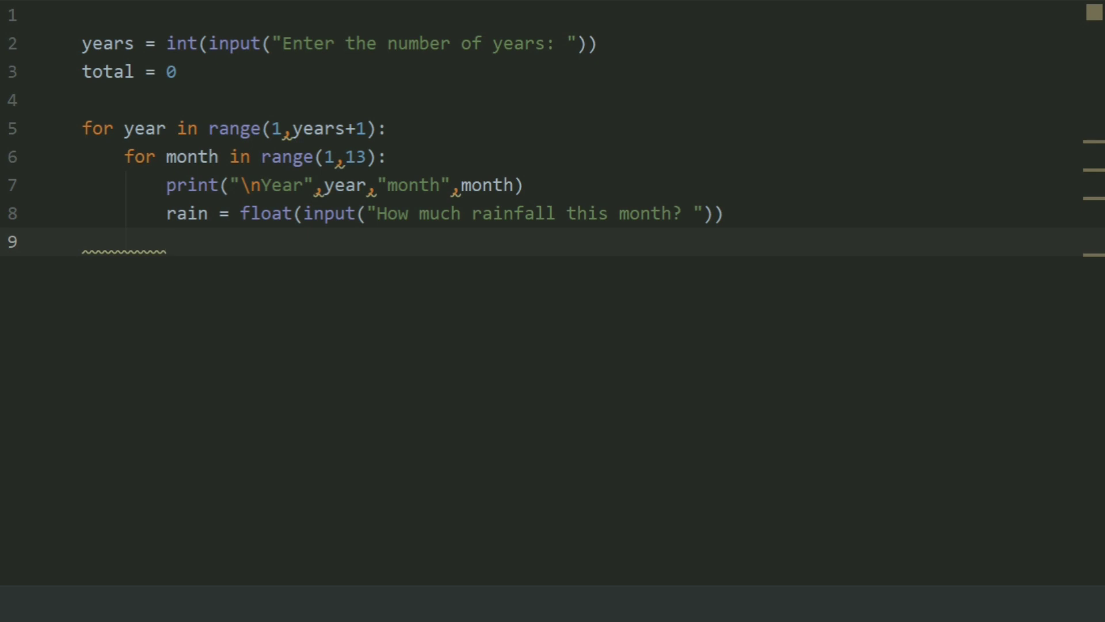
type("to")
Add total += rain in the month loop, then leave a blank line and dedent for code below the loops.
key("Return")
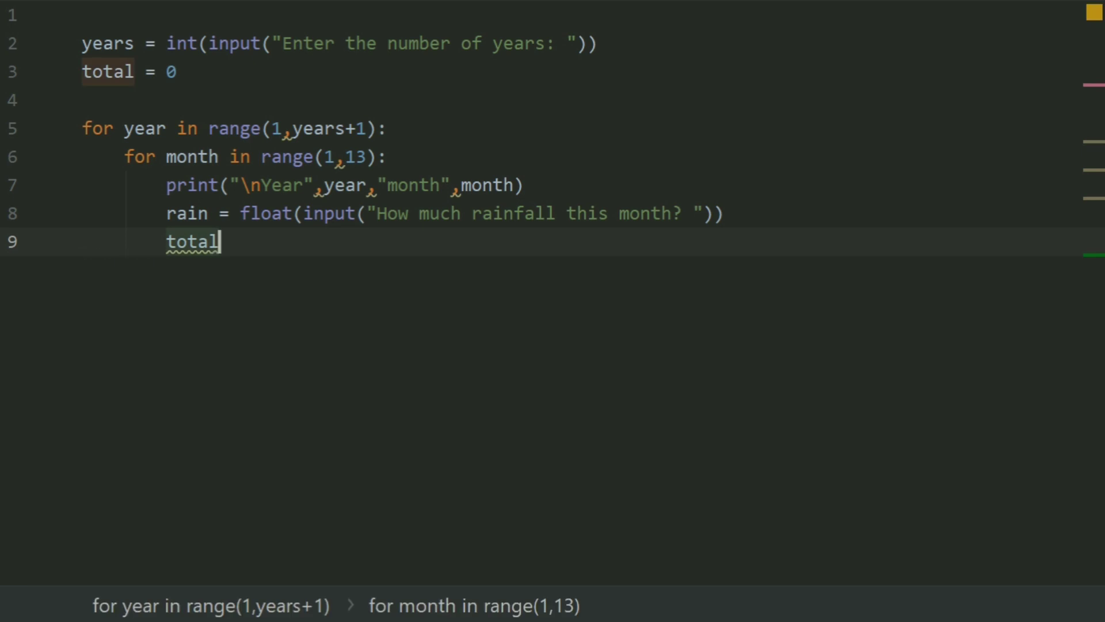
type("=")
key("BackSpace")
type("+")
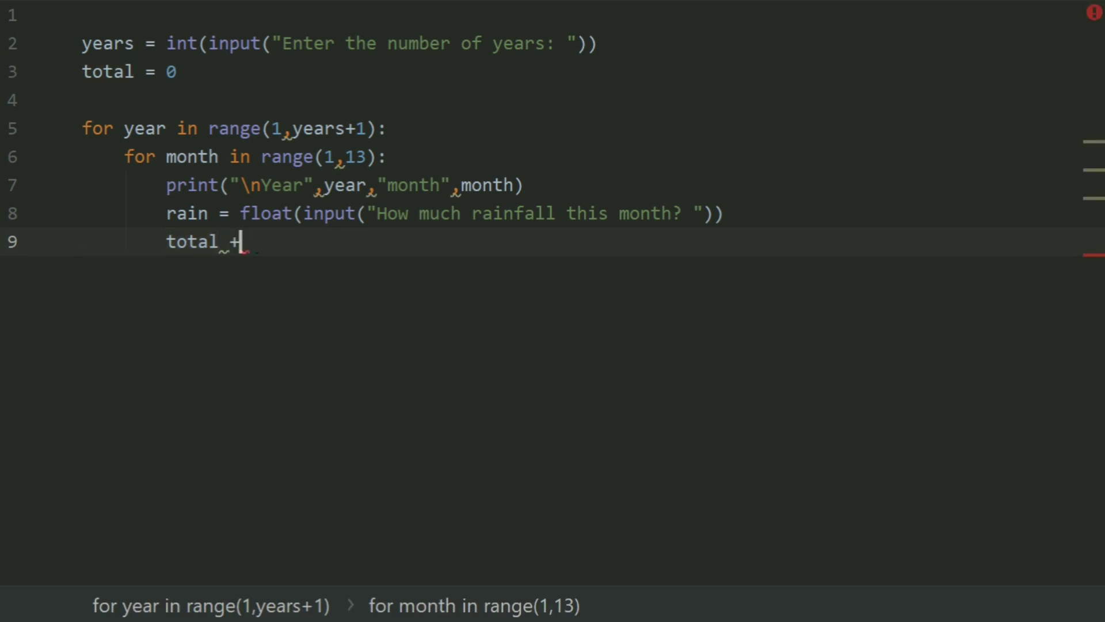
type("= ar")
key("BackSpace")
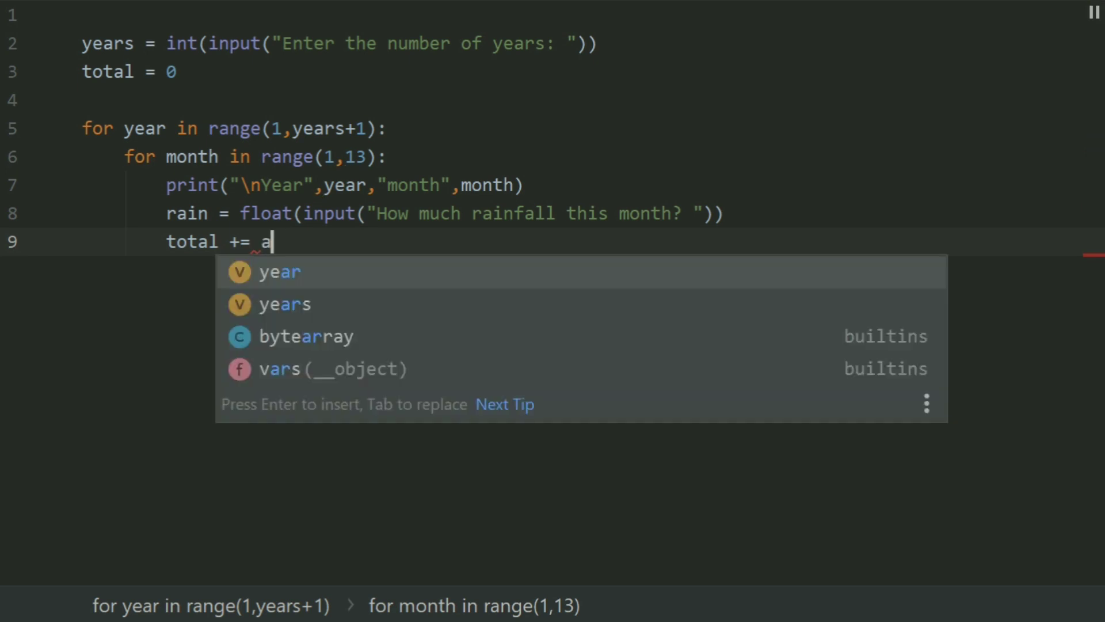
key("BackSpace")
type("ra")
key("Return")
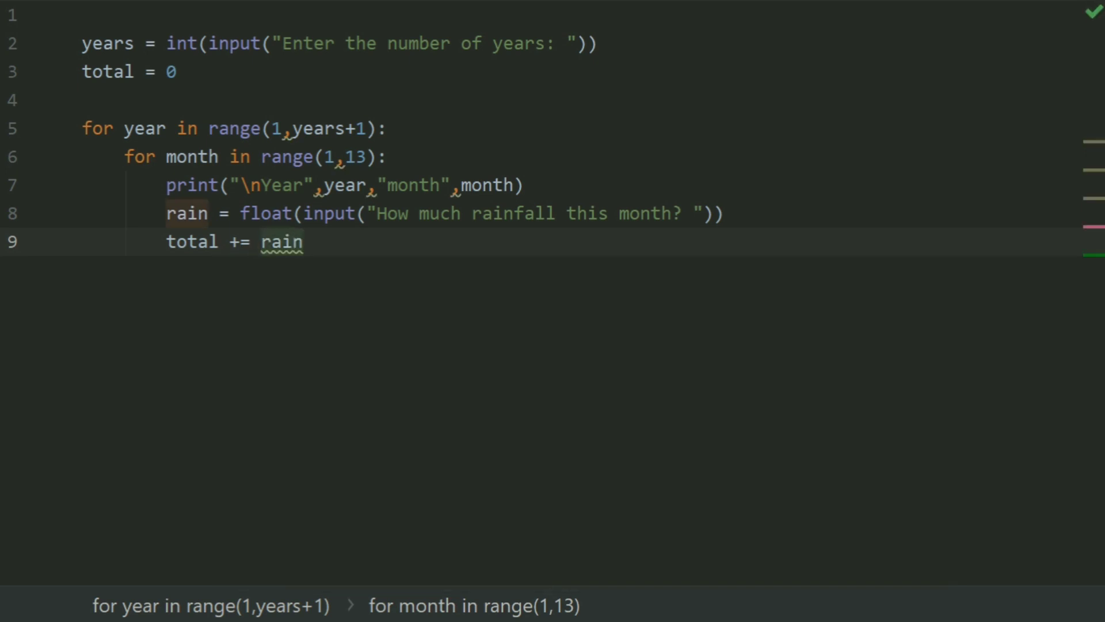
key("Return")
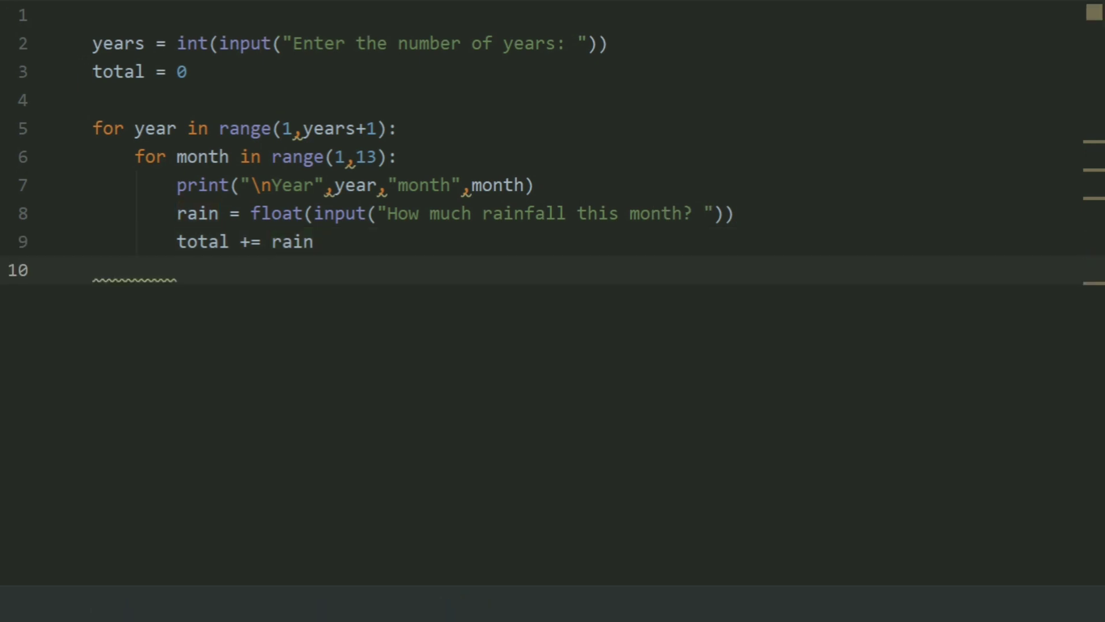
key("Return")
key("BackSpace")
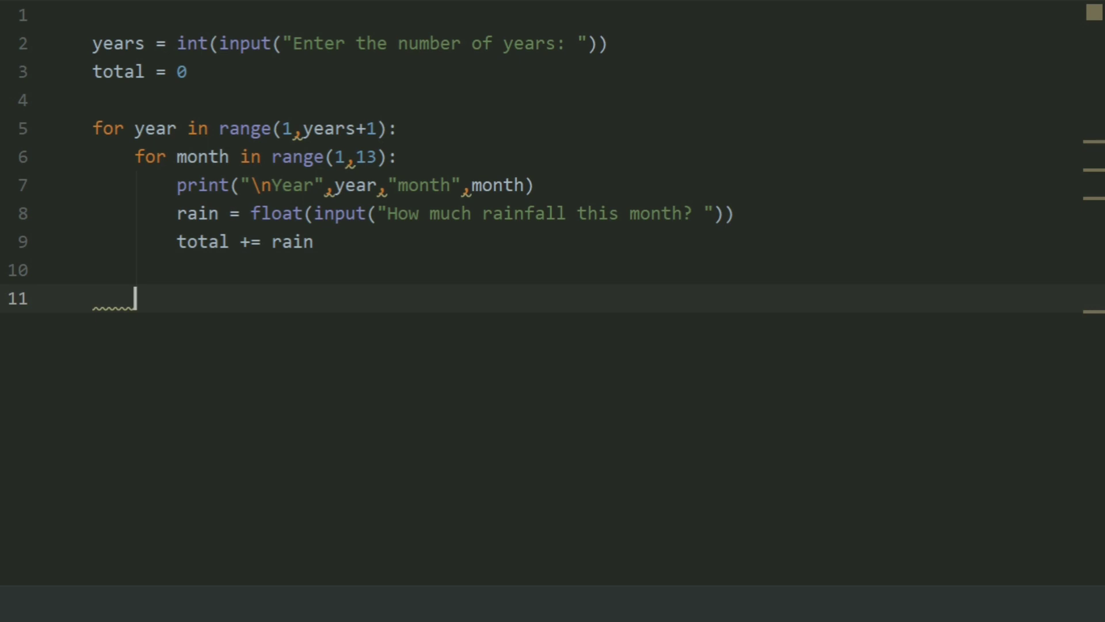
At top level, compute months = years * 12 and average = total / months.
key("BackSpace")
key("BackSpace")
key("BackSpace")
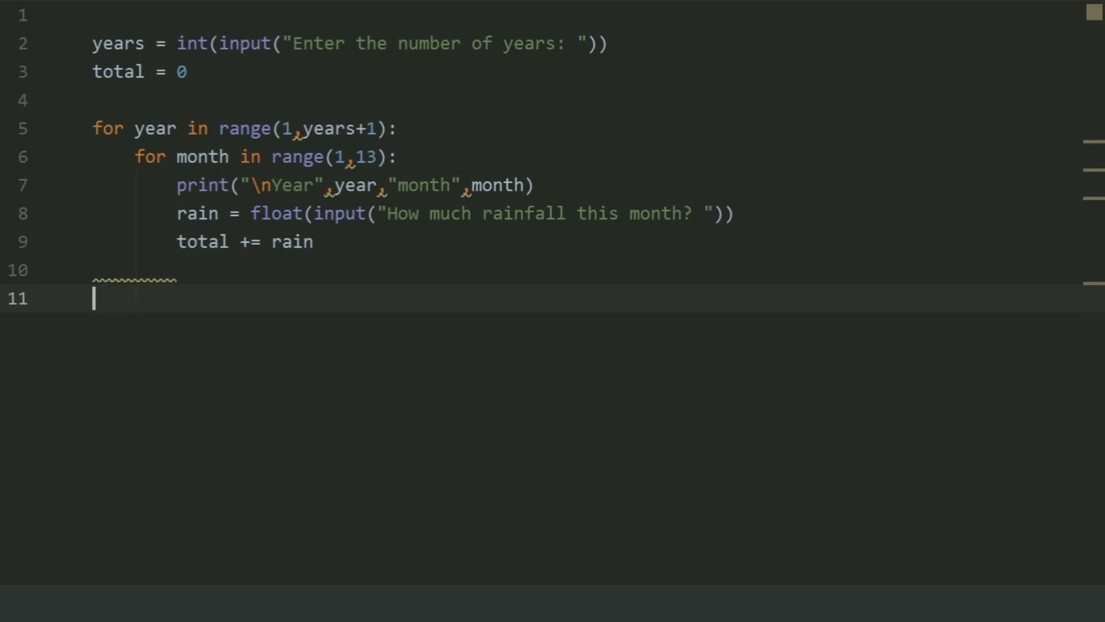
type("months = ")
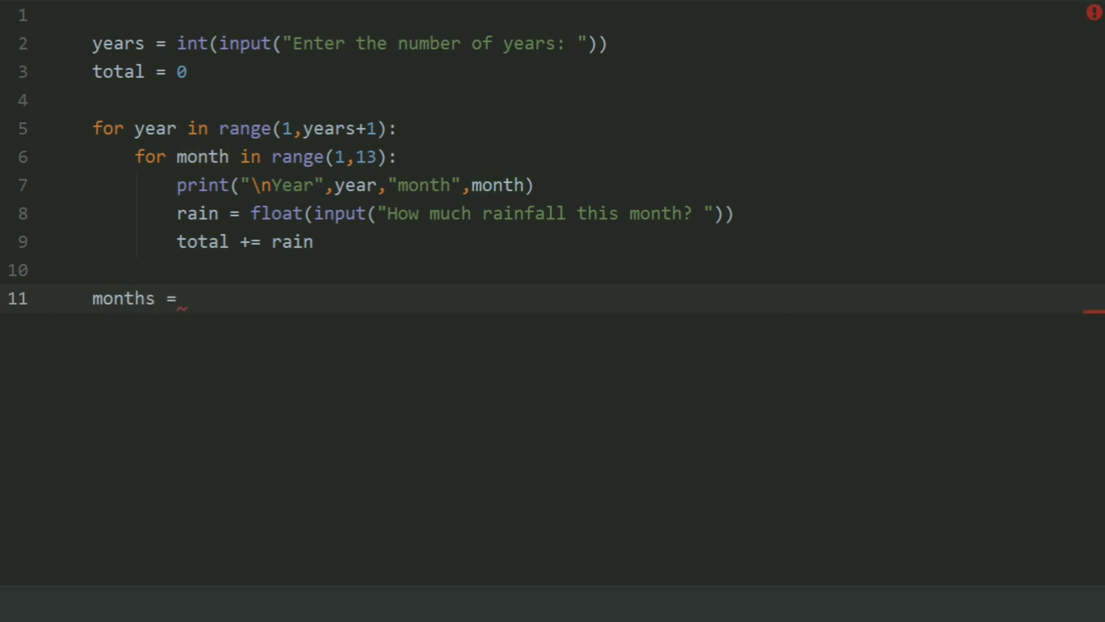
type("years ")
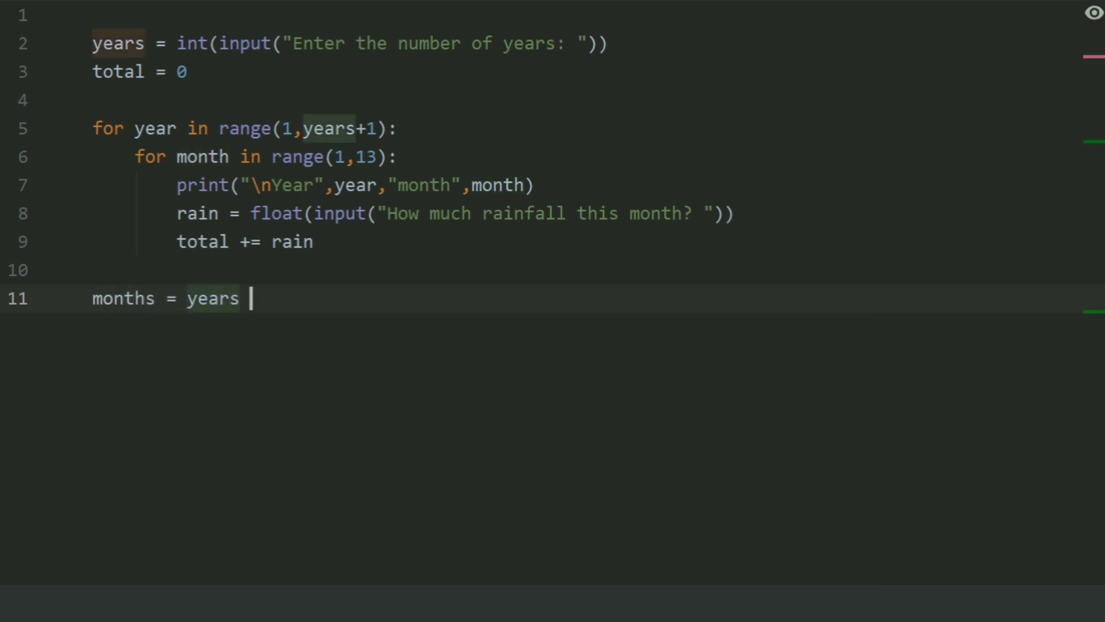
type("* 12")
key("Return")
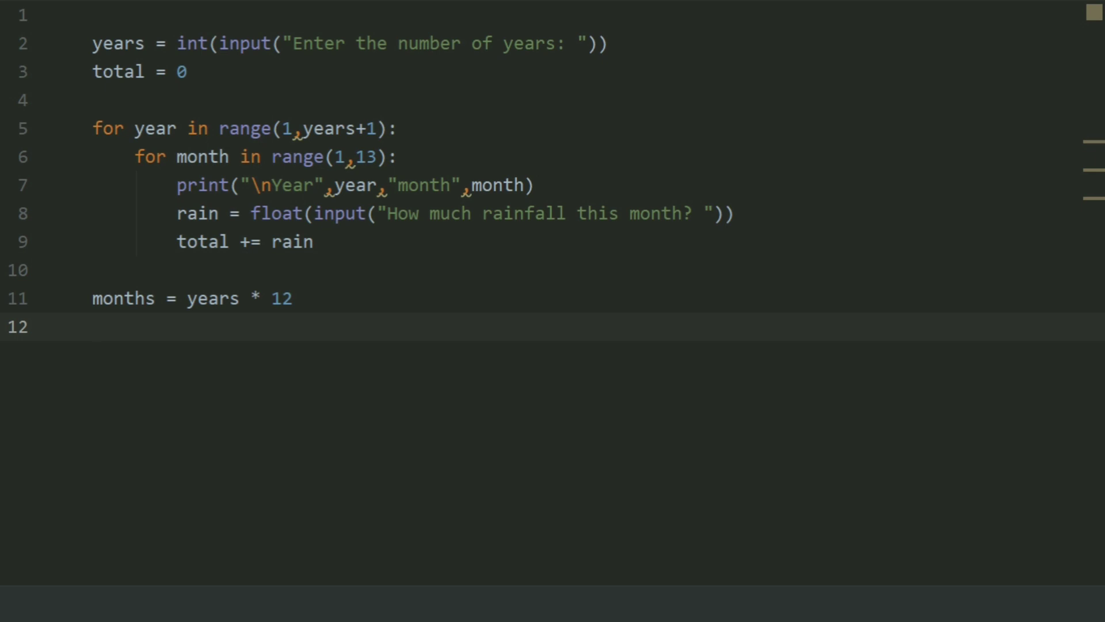
type("average = ")
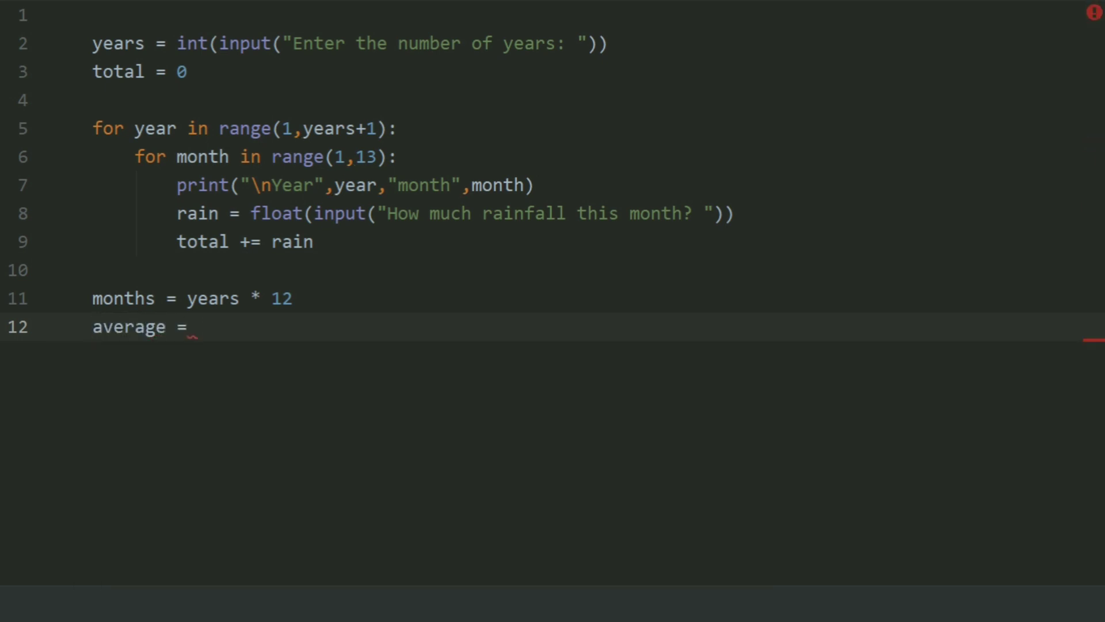
type("to")
key("Return")
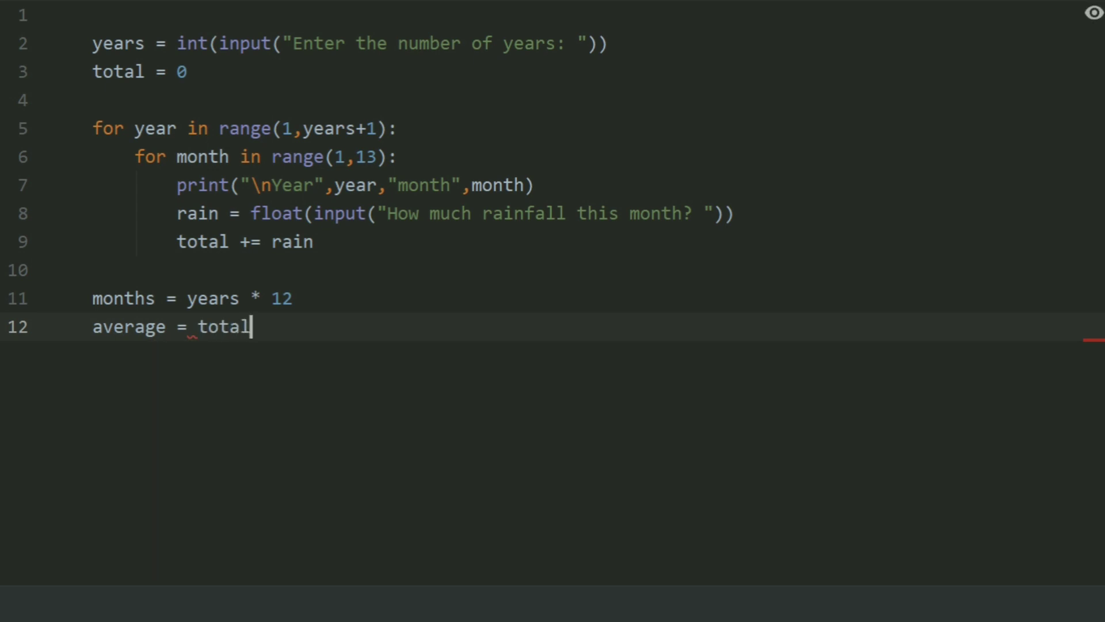
type("/ months")
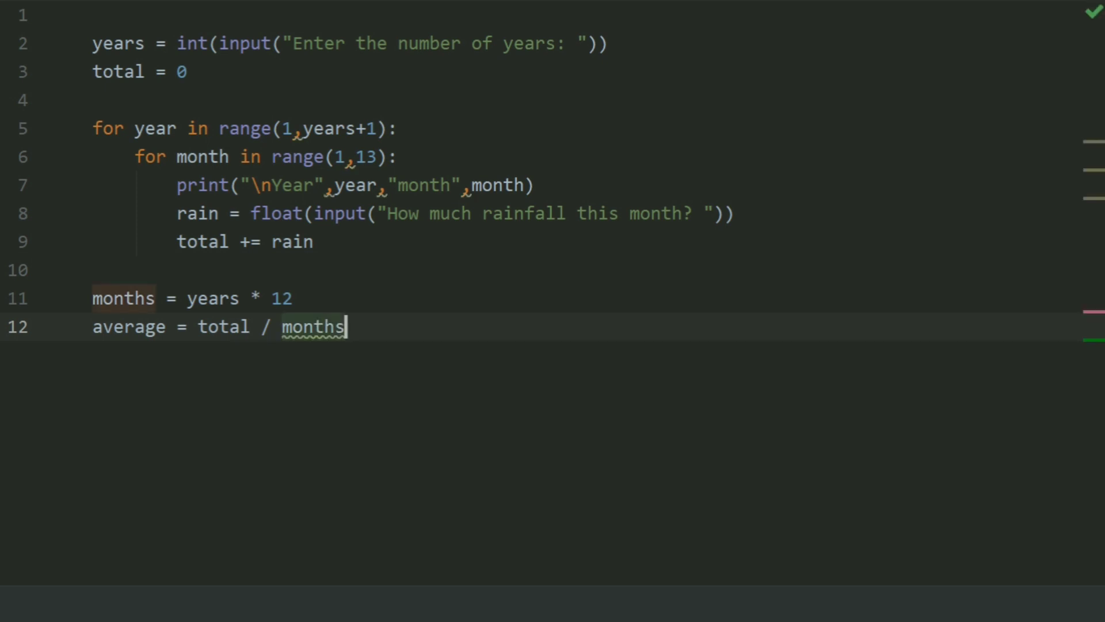
key("Return")
key("Return")
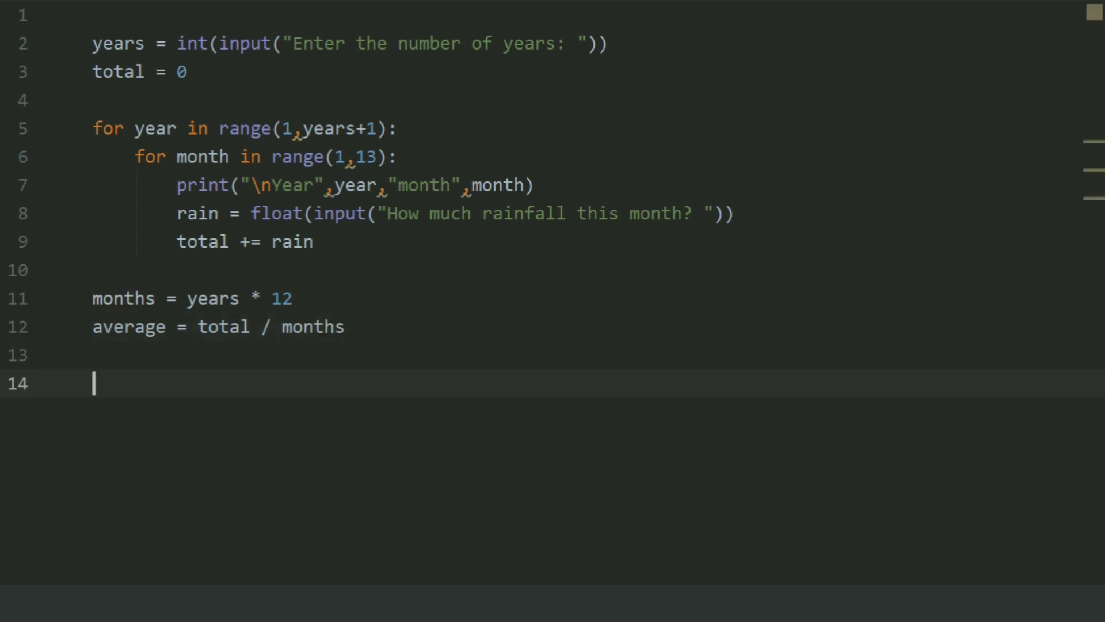
type("print(a")
Write print("\nAfter",months,"months, the total rainfall was",total,"inches"), fixing typos.
key("BackSpace")
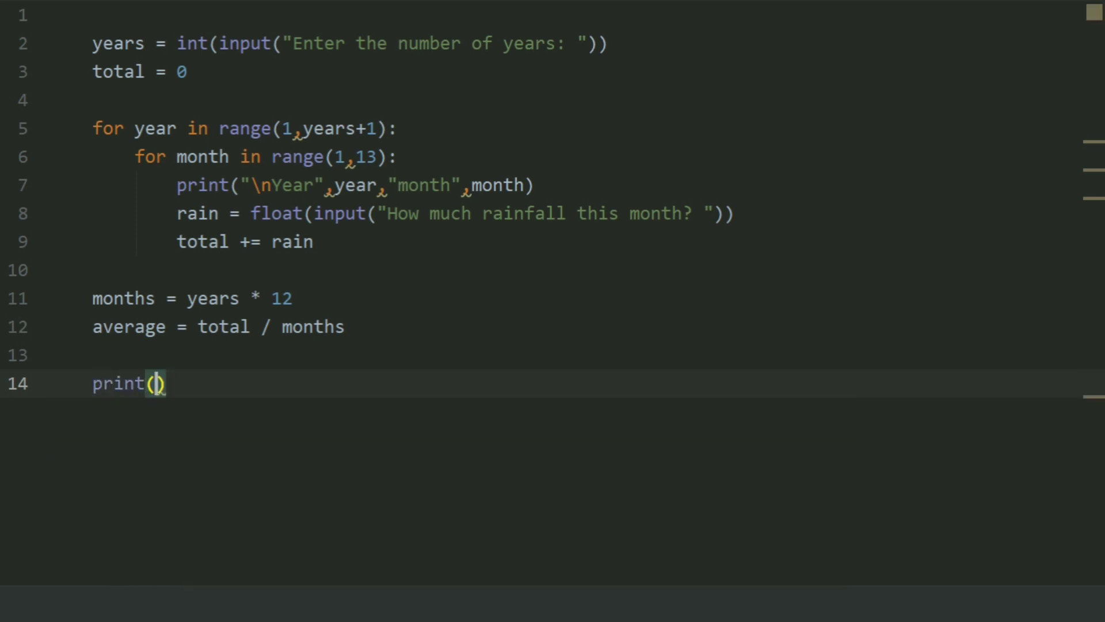
type("\"z")
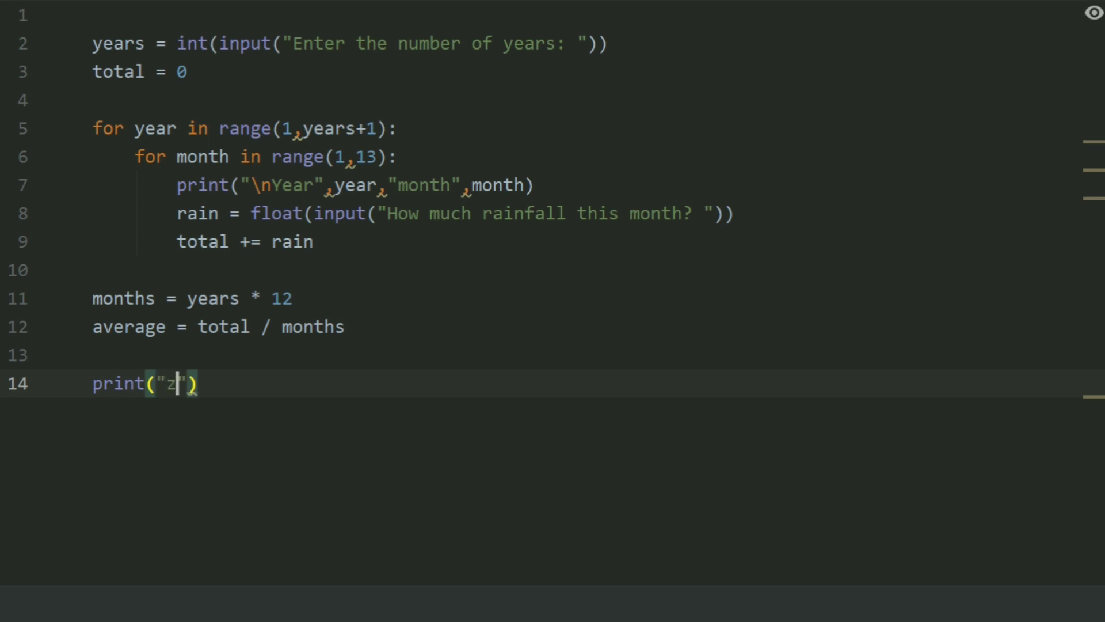
key("BackSpace")
type("\\nAfter")
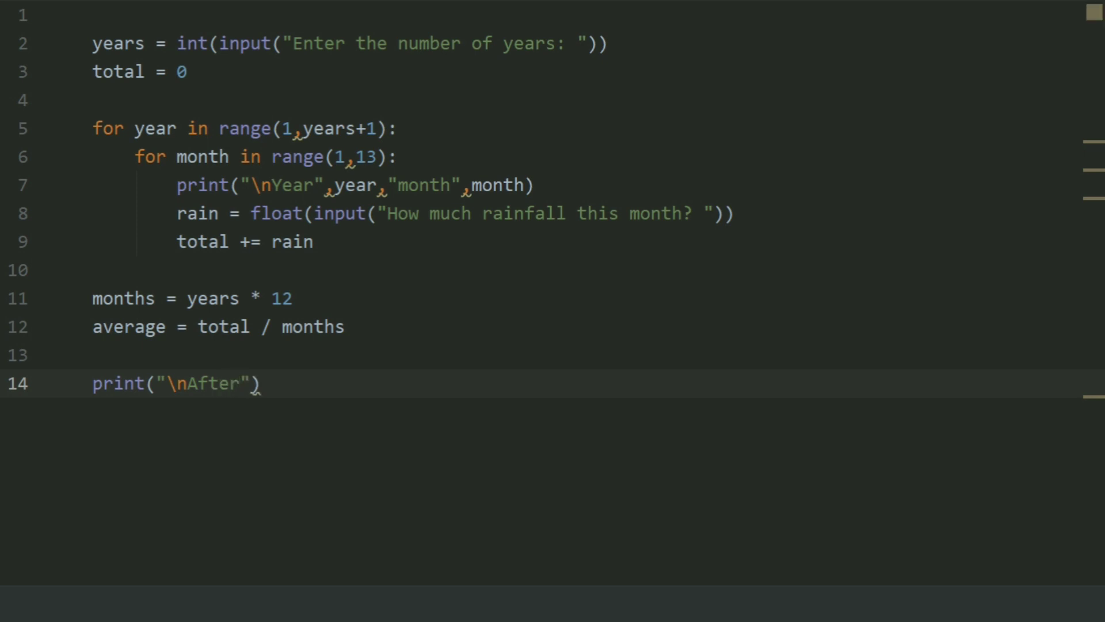
type("\"")
type(",mont")
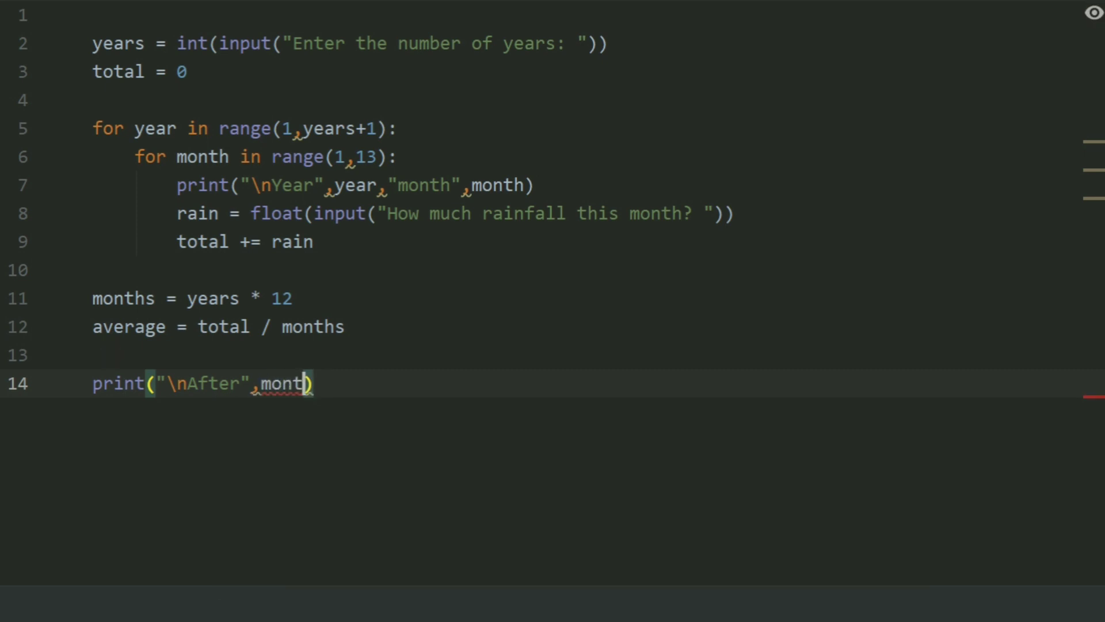
type("hs,\"")
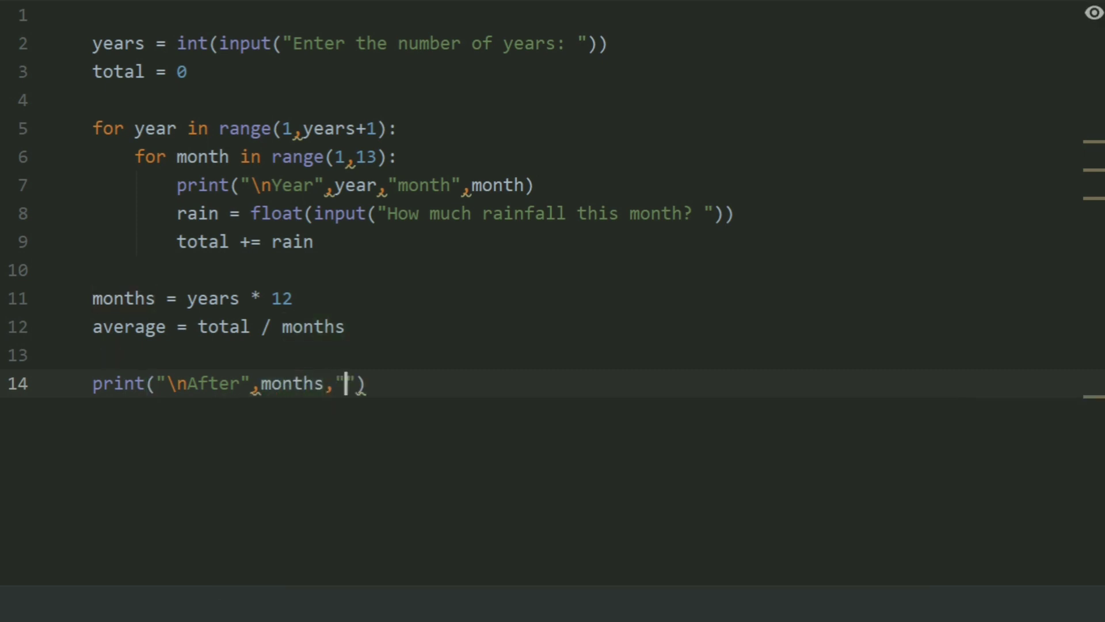
type("months")
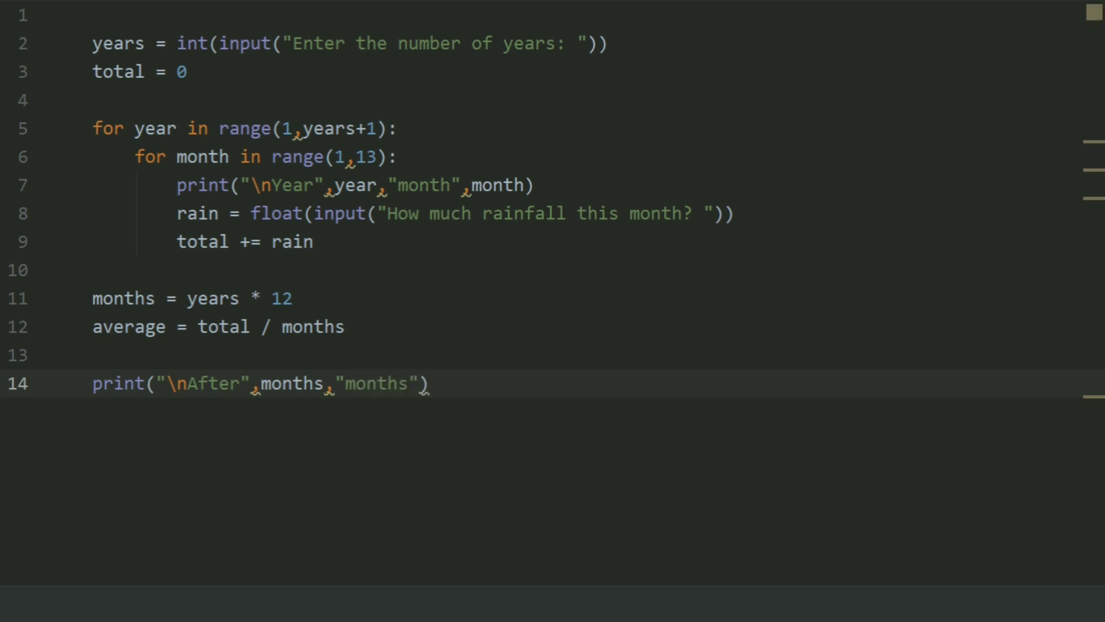
type(", the total rainfla")
key("BackSpace")
key("BackSpace")
type("all ")
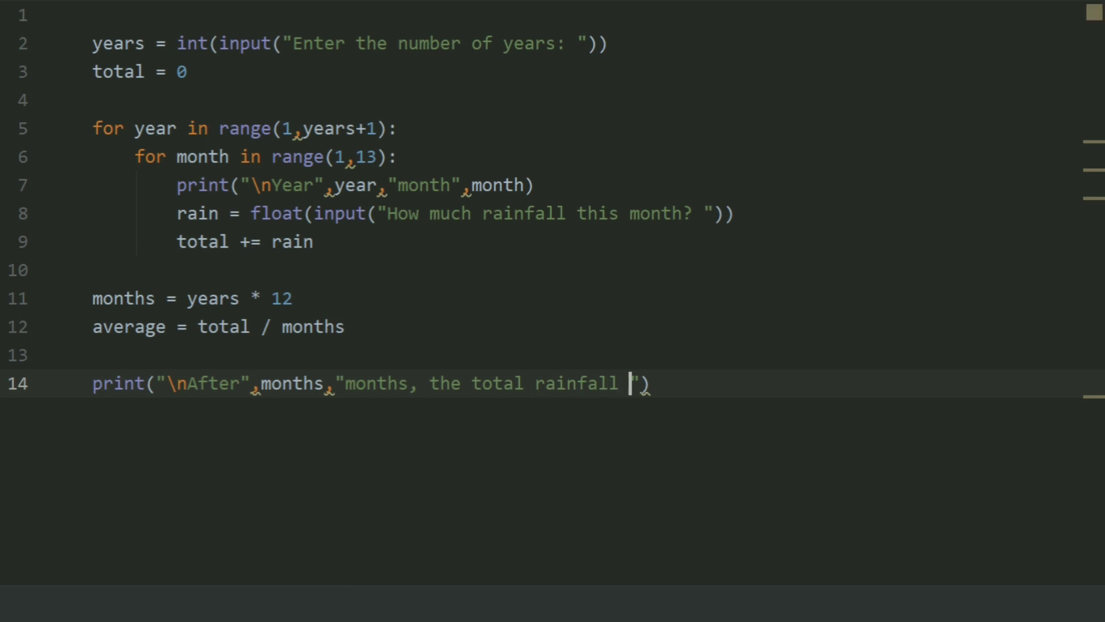
type("was")
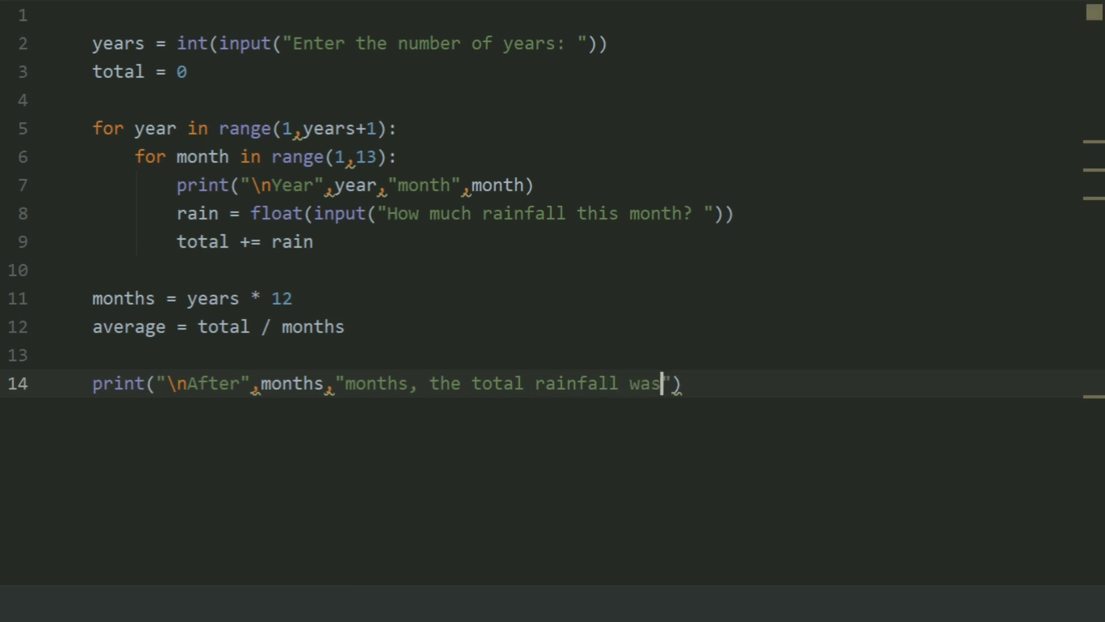
type("\"")
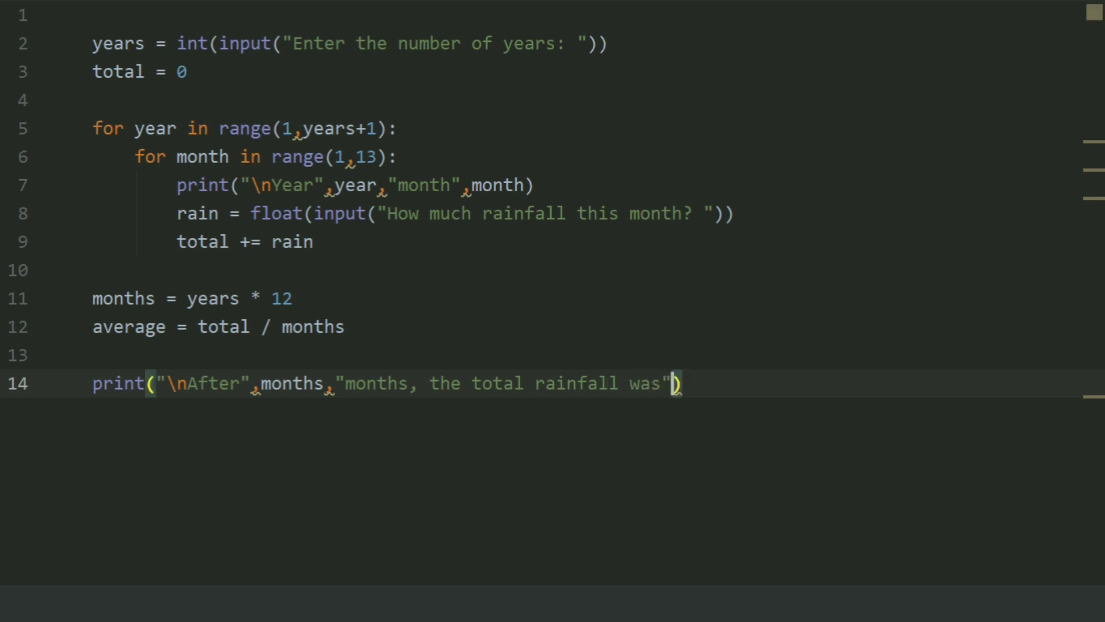
type(",")
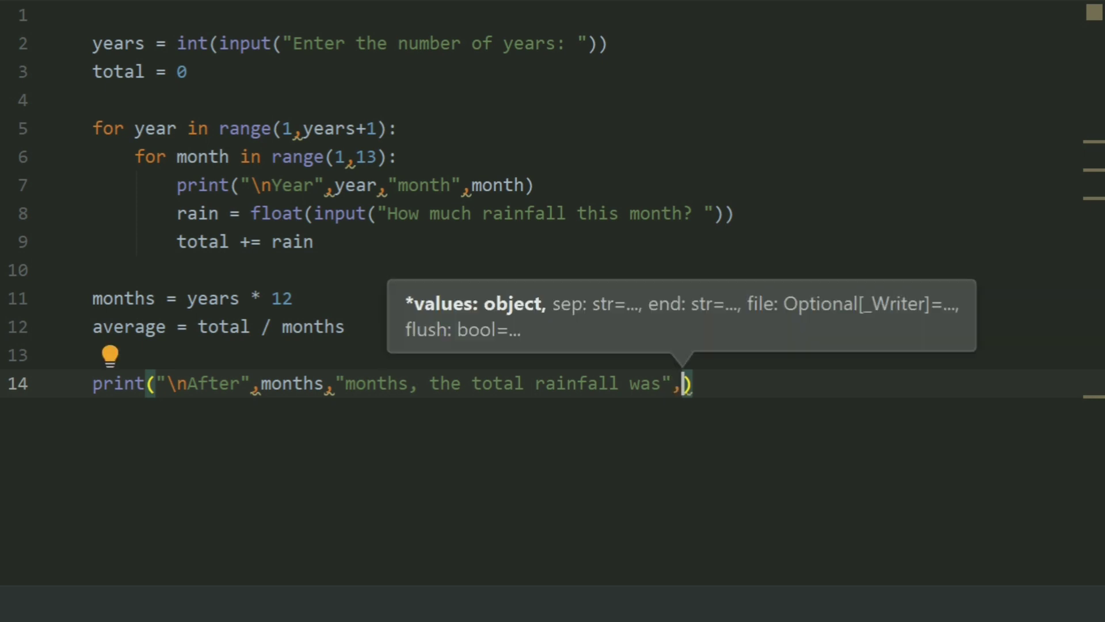
type("total")
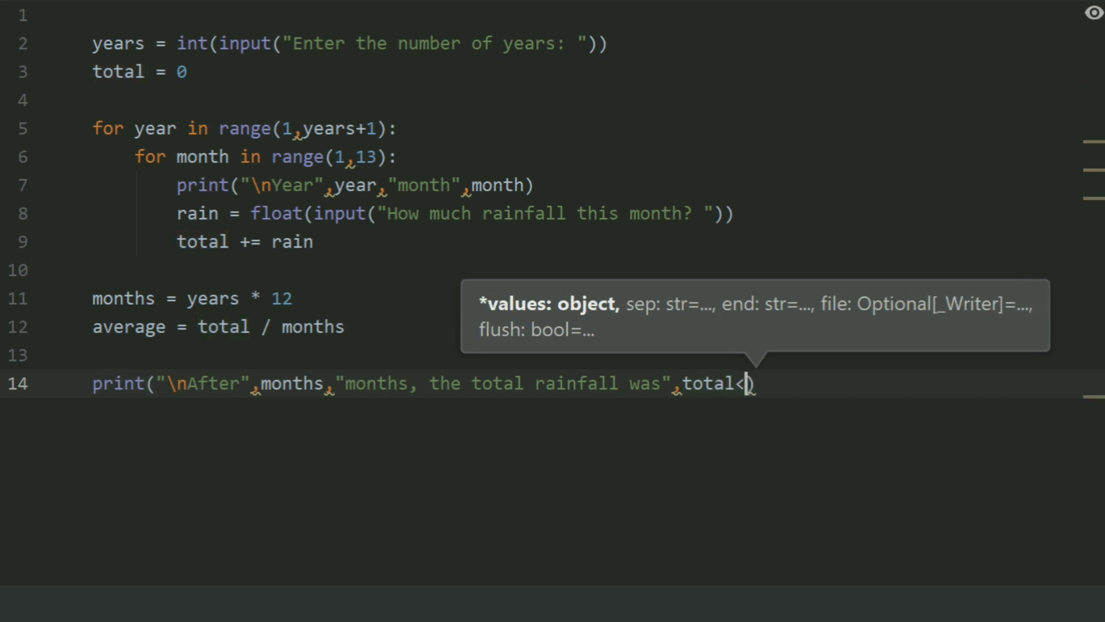
type(",\"")
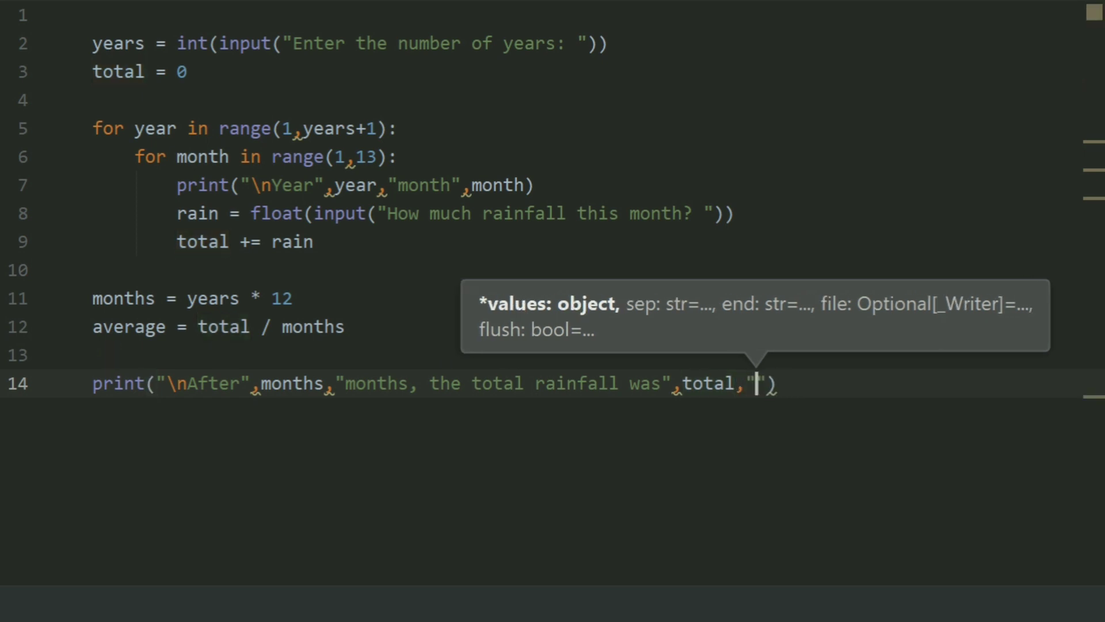
type("inches")
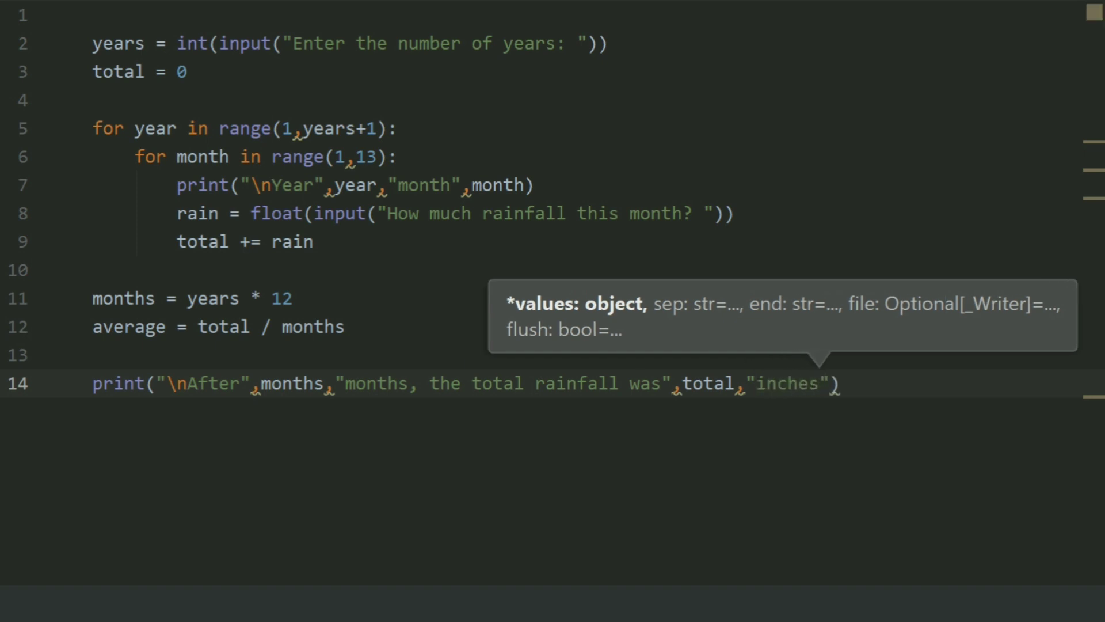
key("End")
key("Return")
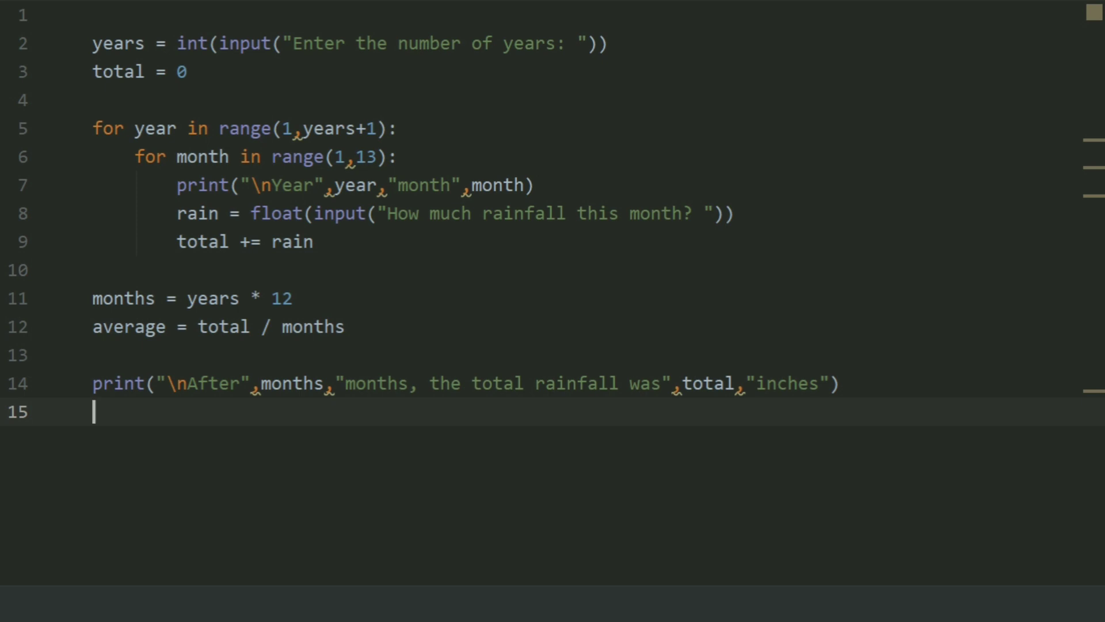
type("pri")
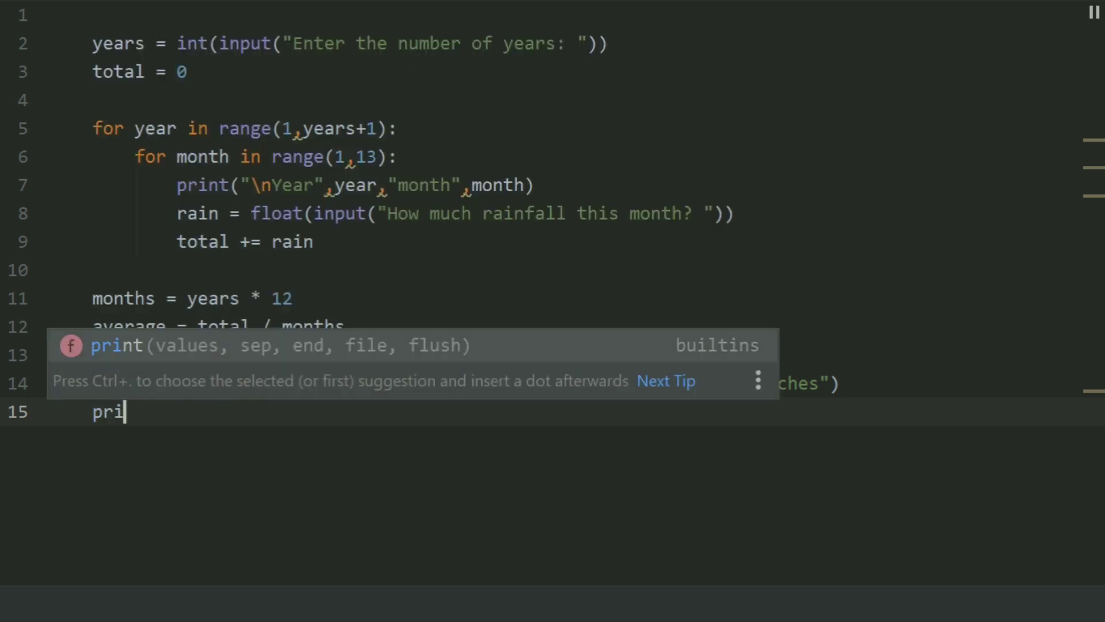
type("nt(\"")
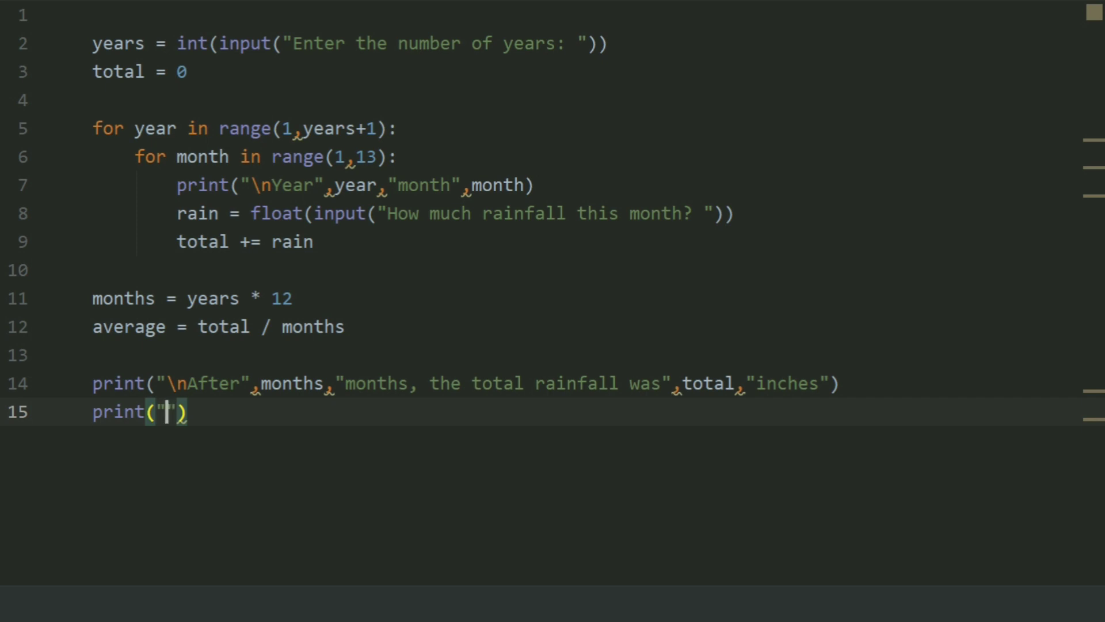
type("The ")
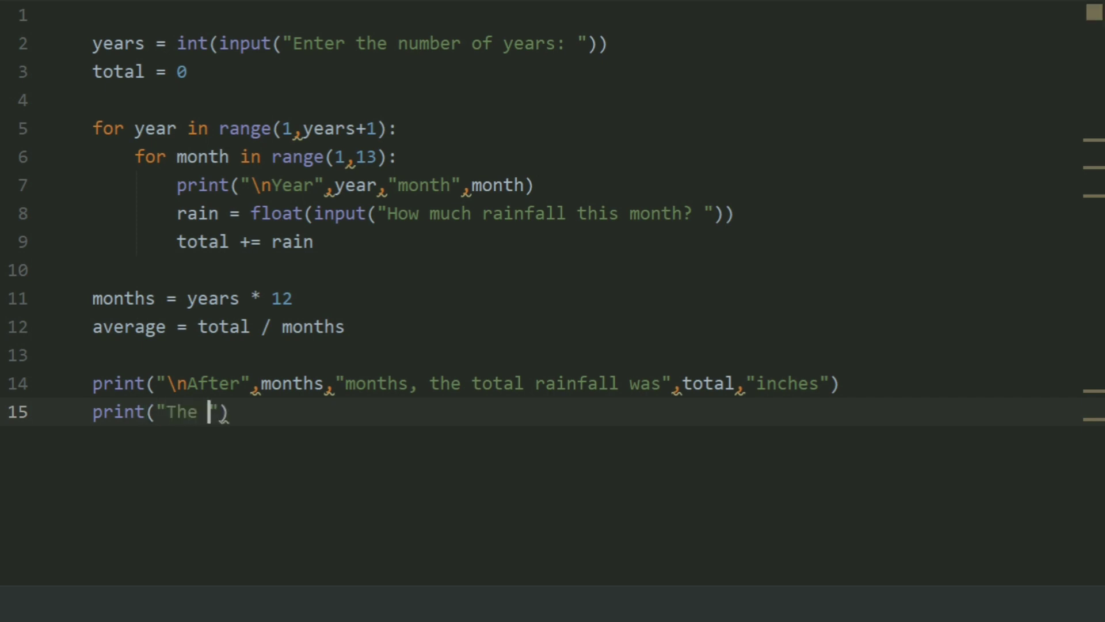
type("average rainfall per month was")
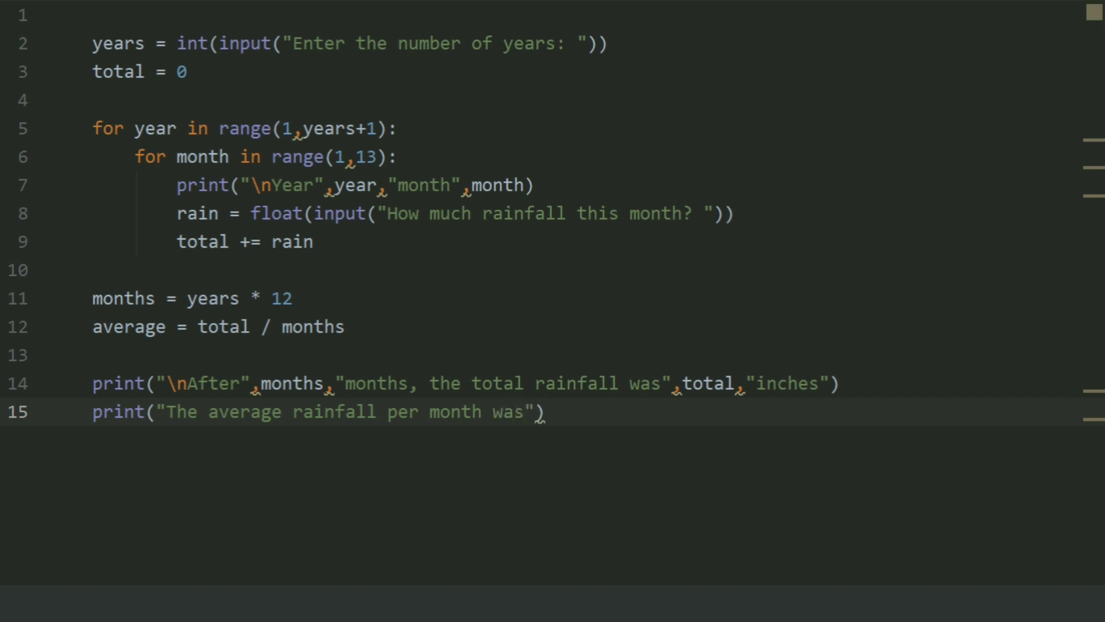
Print 'The average rainfall per month was', format(average, '.2f'), then "inches.".
key("Right")
type(",")
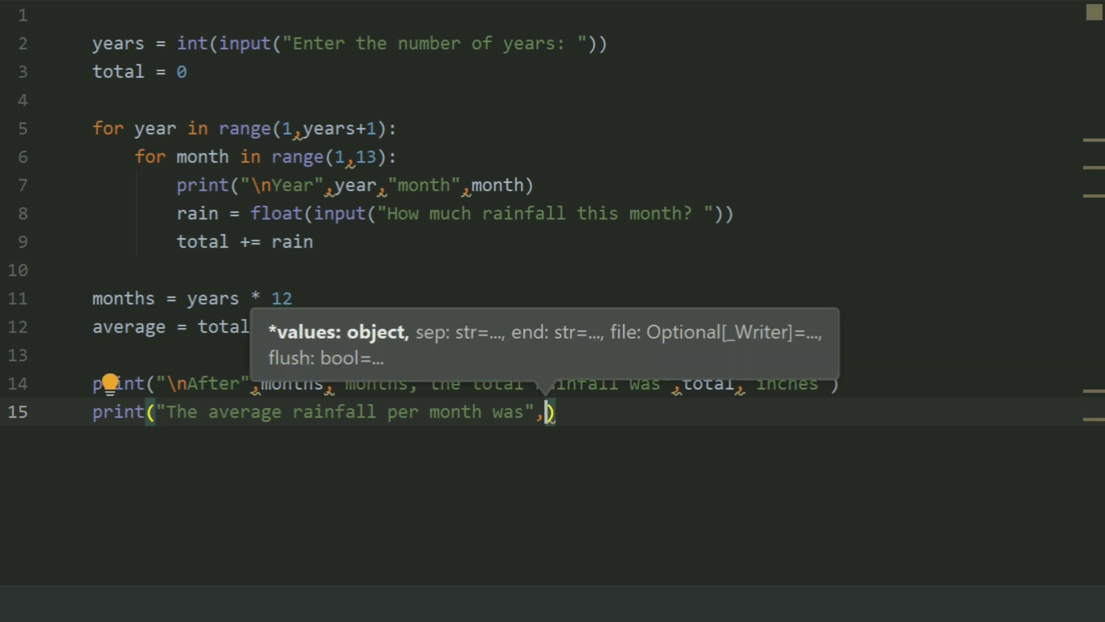
type("fo")
key("Return")
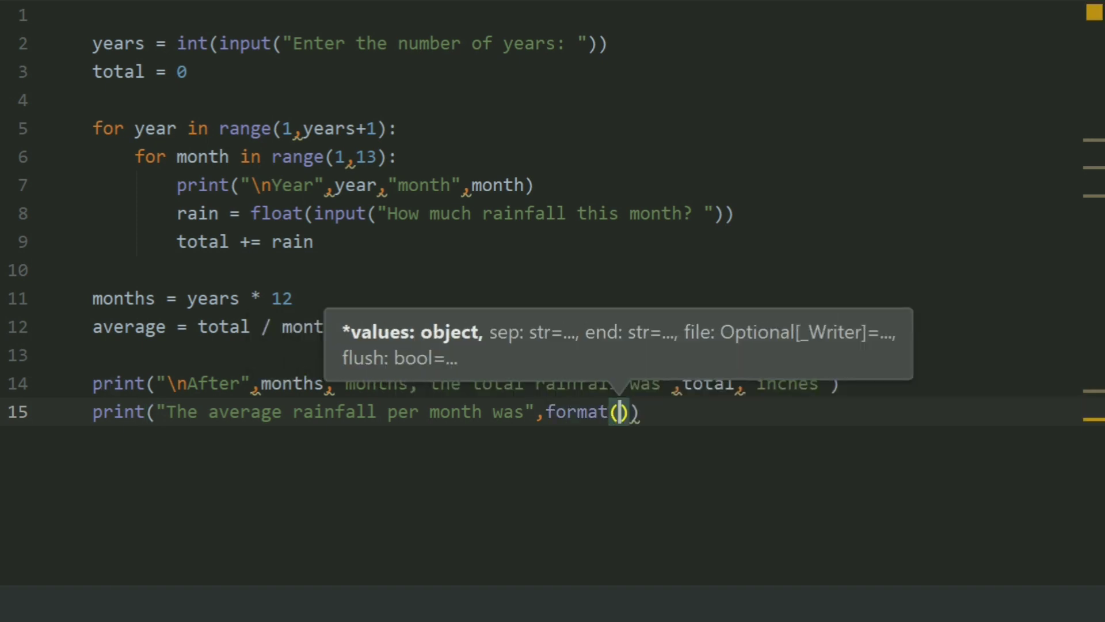
type("av")
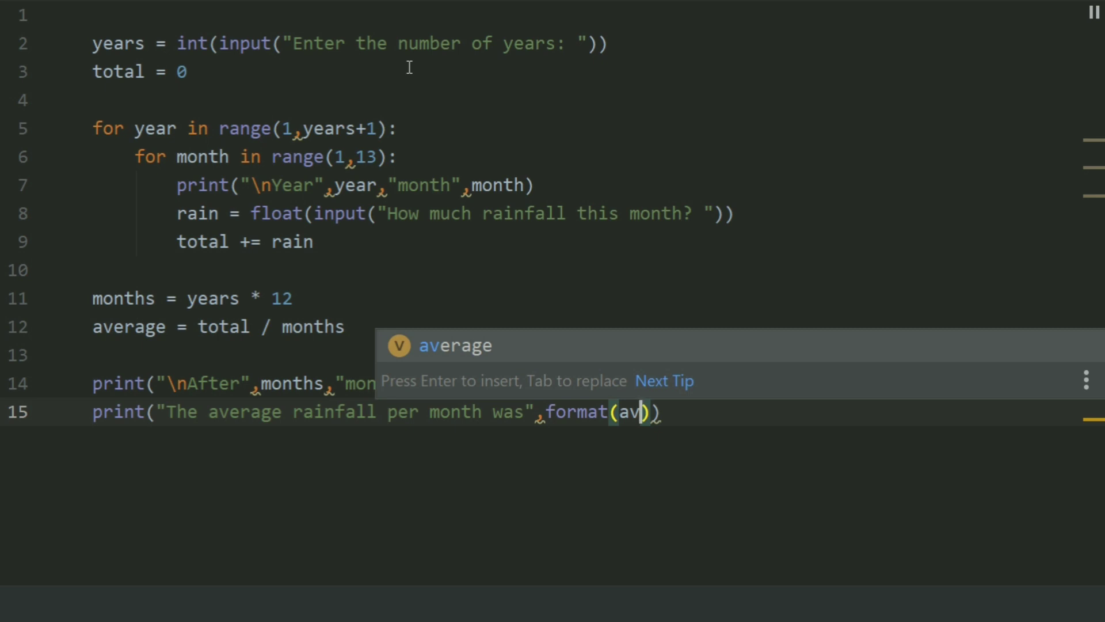
key("Return")
type(", ")
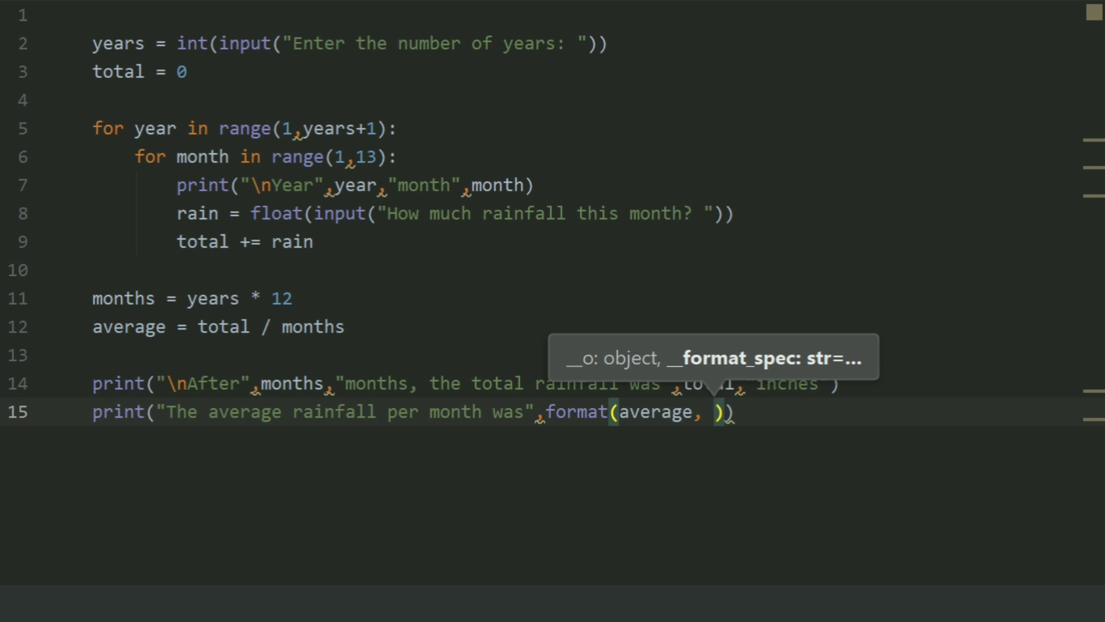
type("'")
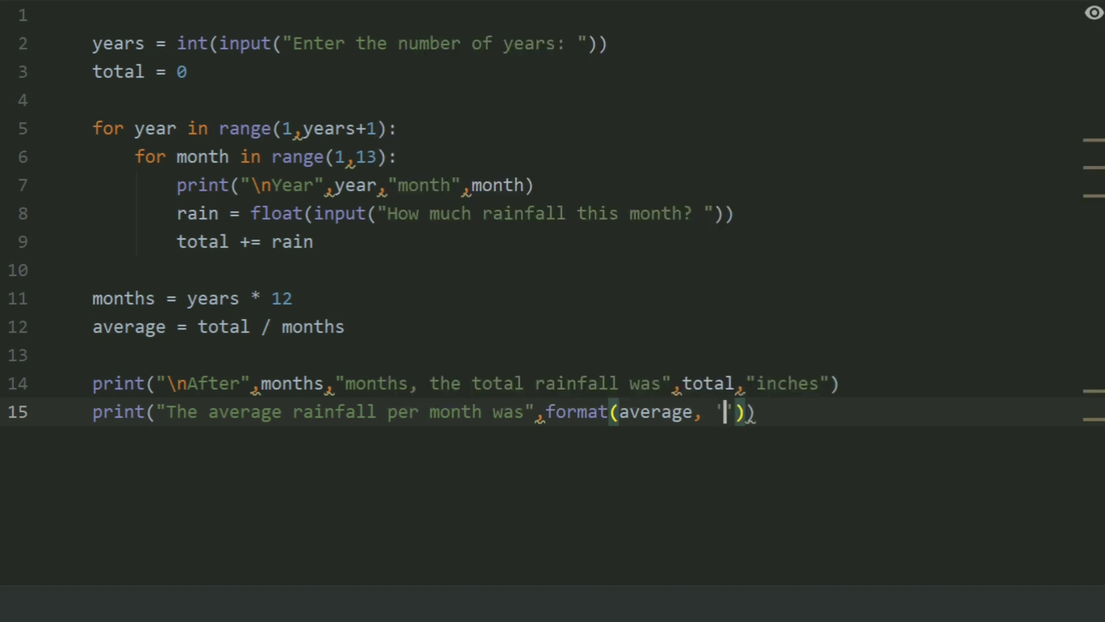
type(".")
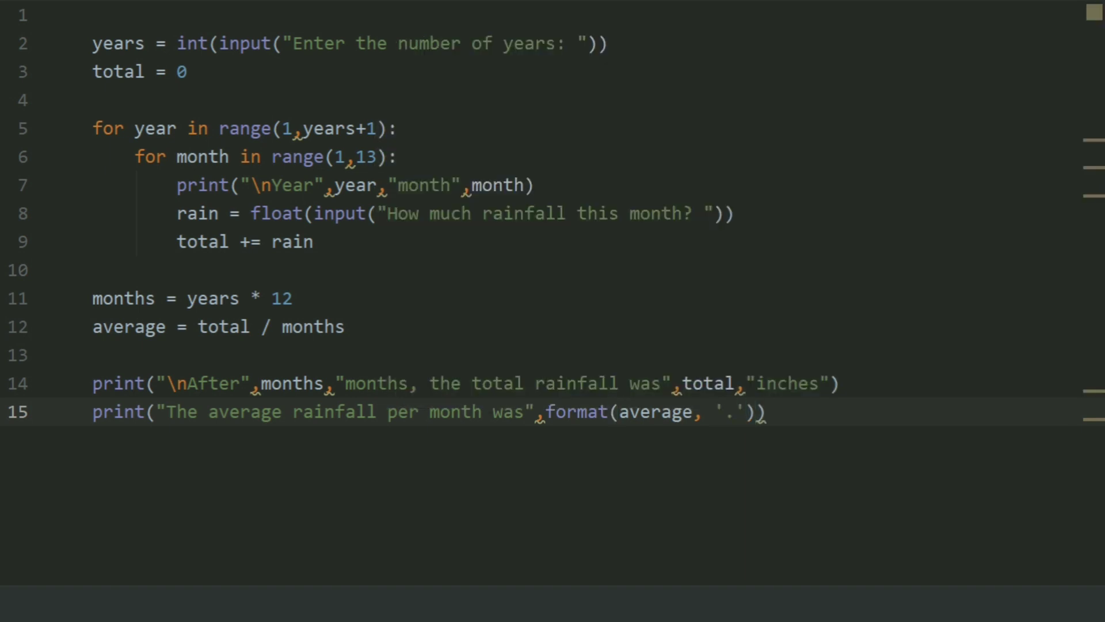
type("2f")
key("Right")
key("Right")
type(",")
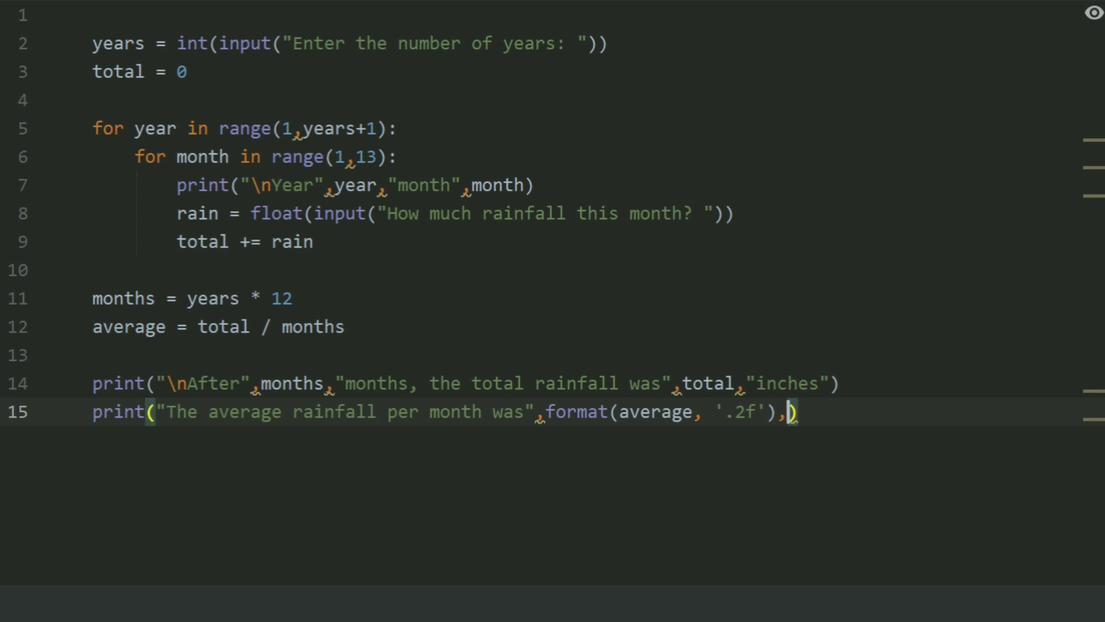
type(" \"")
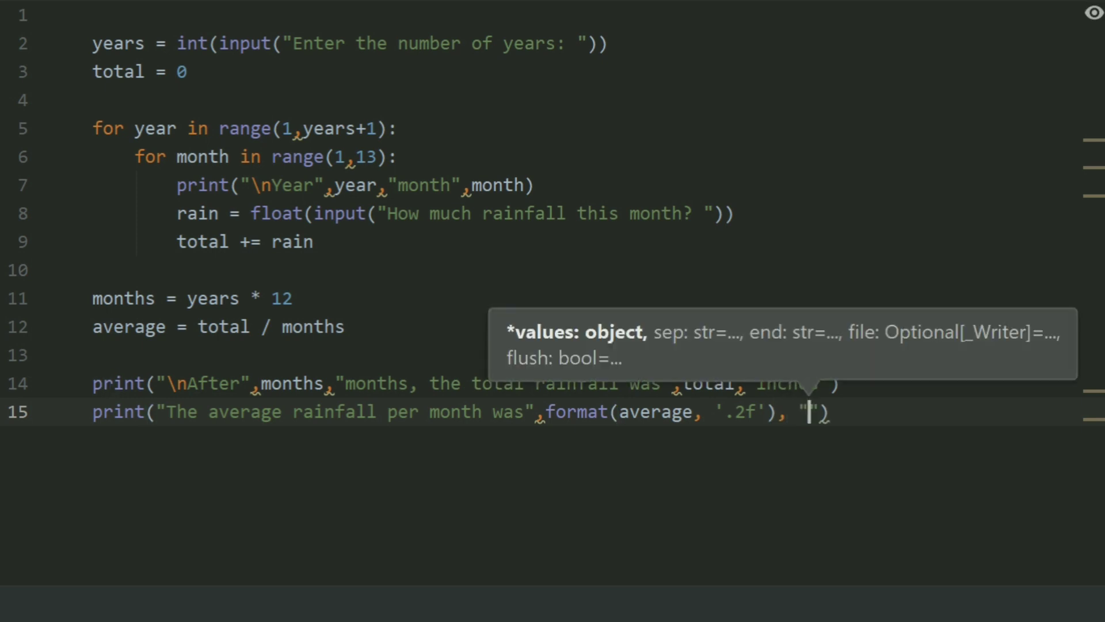
type("in")
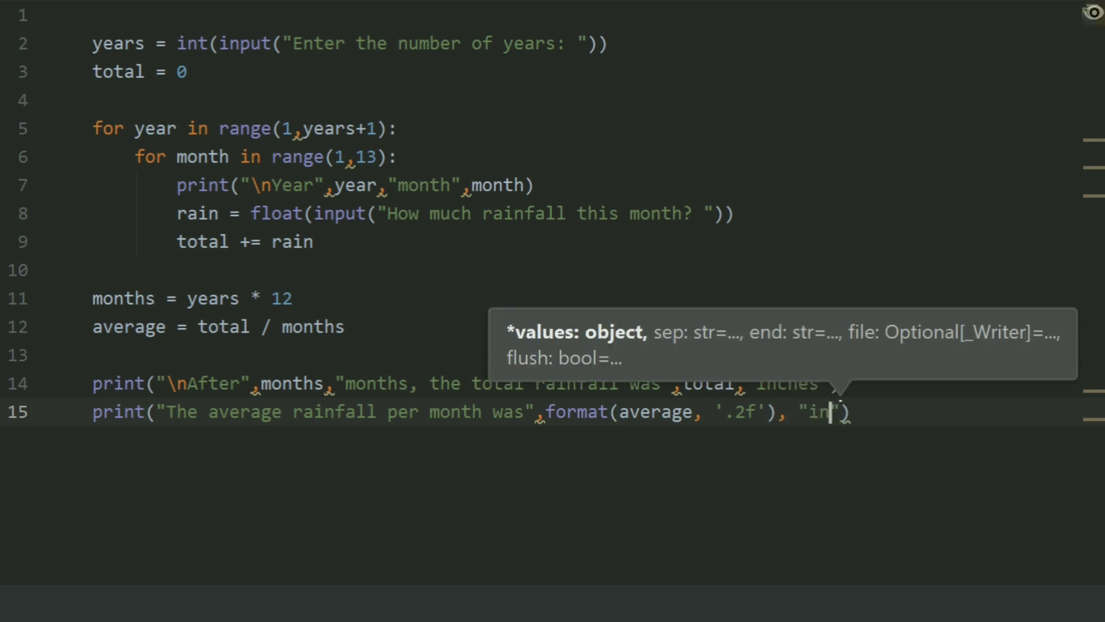
type("ces")
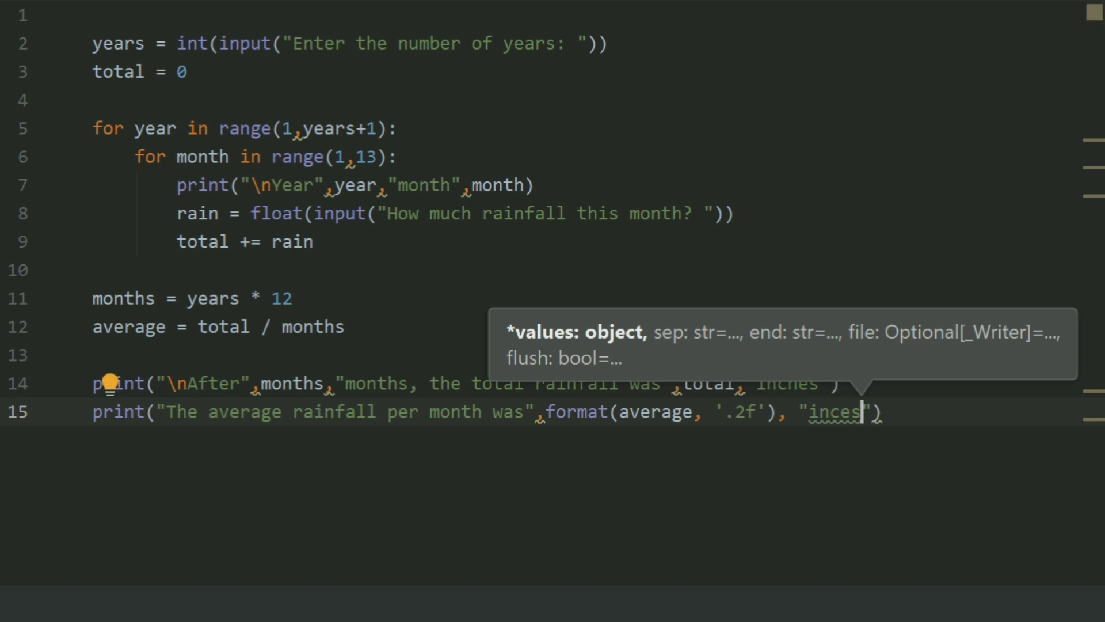
key("BackSpace")
key("BackSpace")
type("hes")
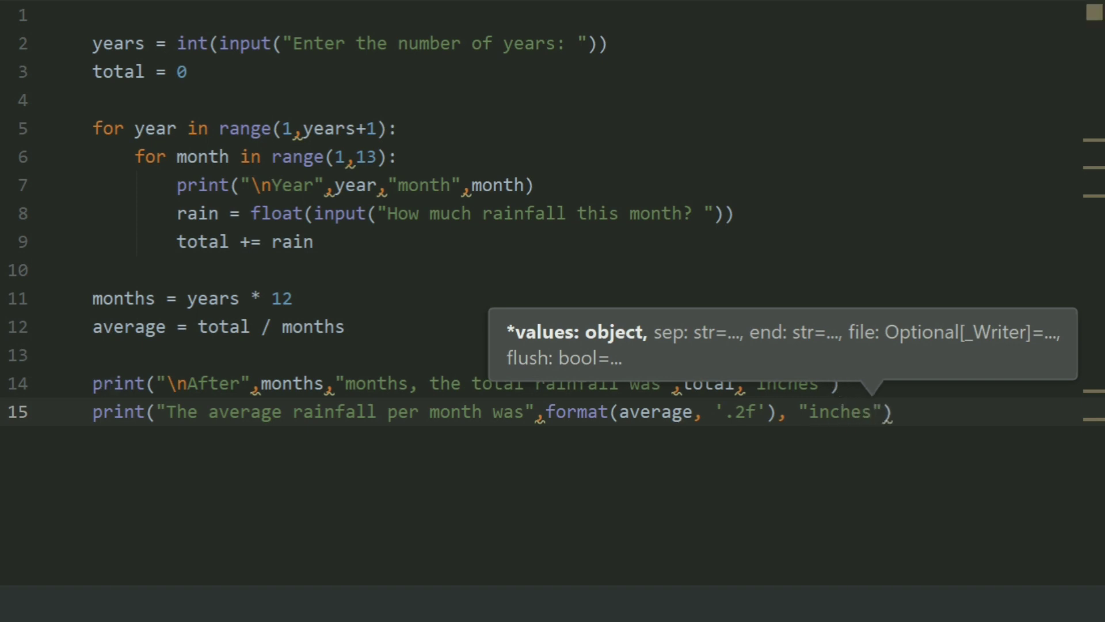
type(".")
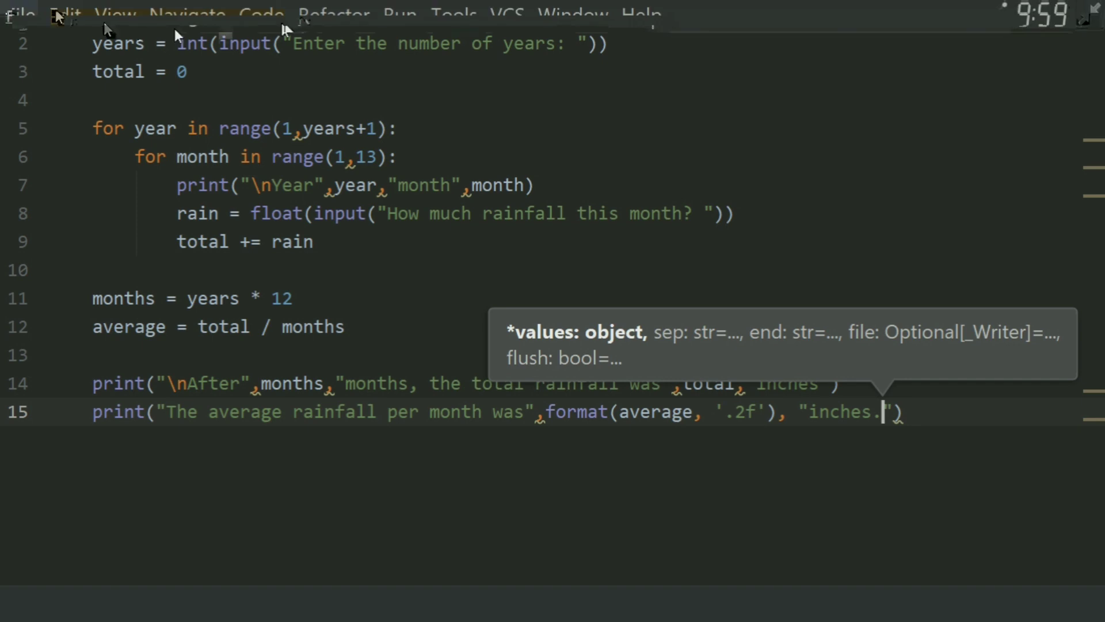
Run the Average Rainfall configuration and enter 2 as the number of years.
left_click(399, 16)
left_click(431, 146)
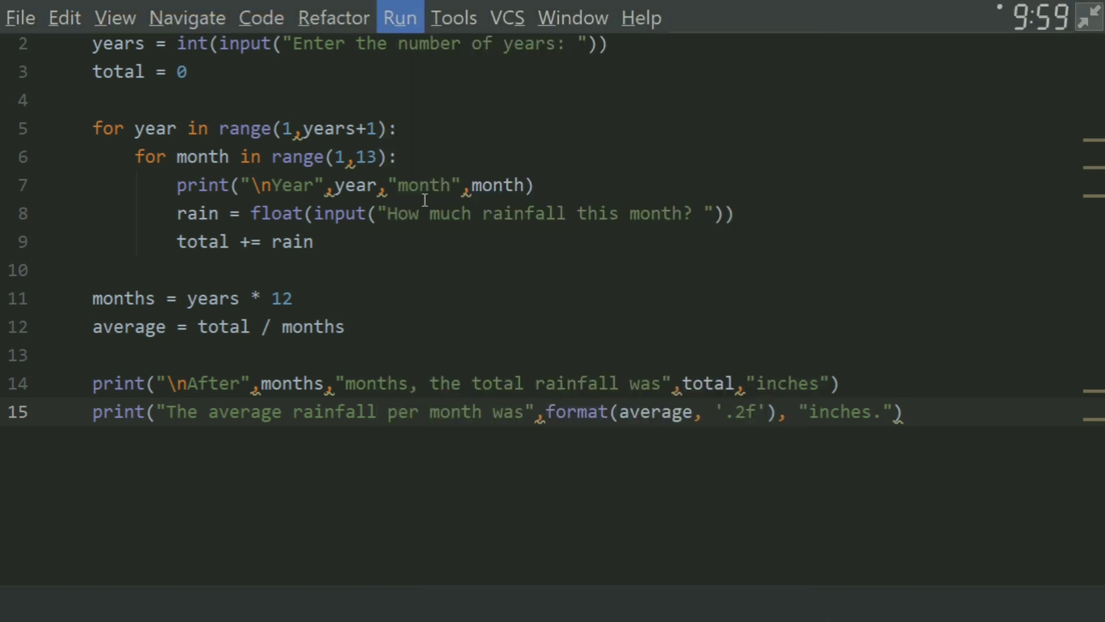
left_click(555, 368)
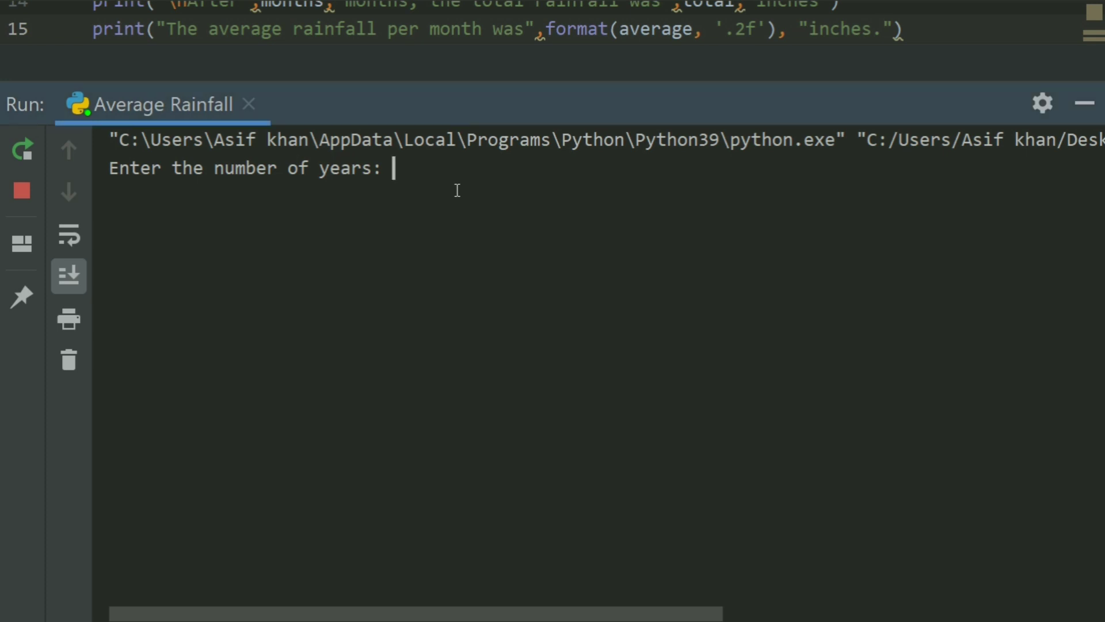
type("2")
key("Return")
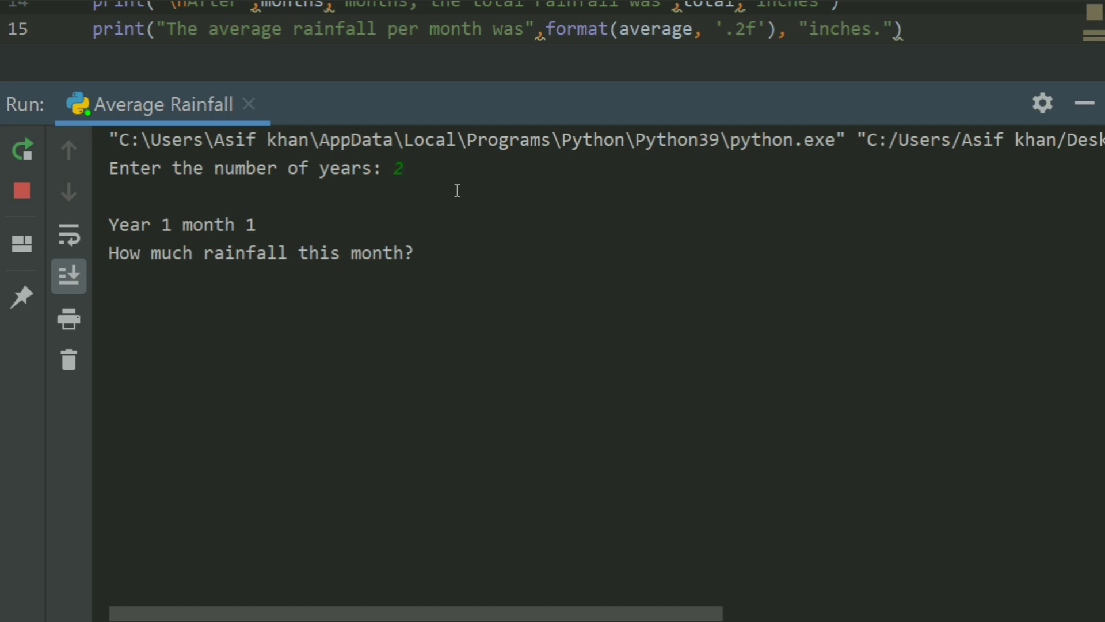
type("3")
Enter year 1 monthly rainfall values (3, 4, 4.3, 7.4, 5, 6, 3, 9, 4, 2, 7).
key("Return")
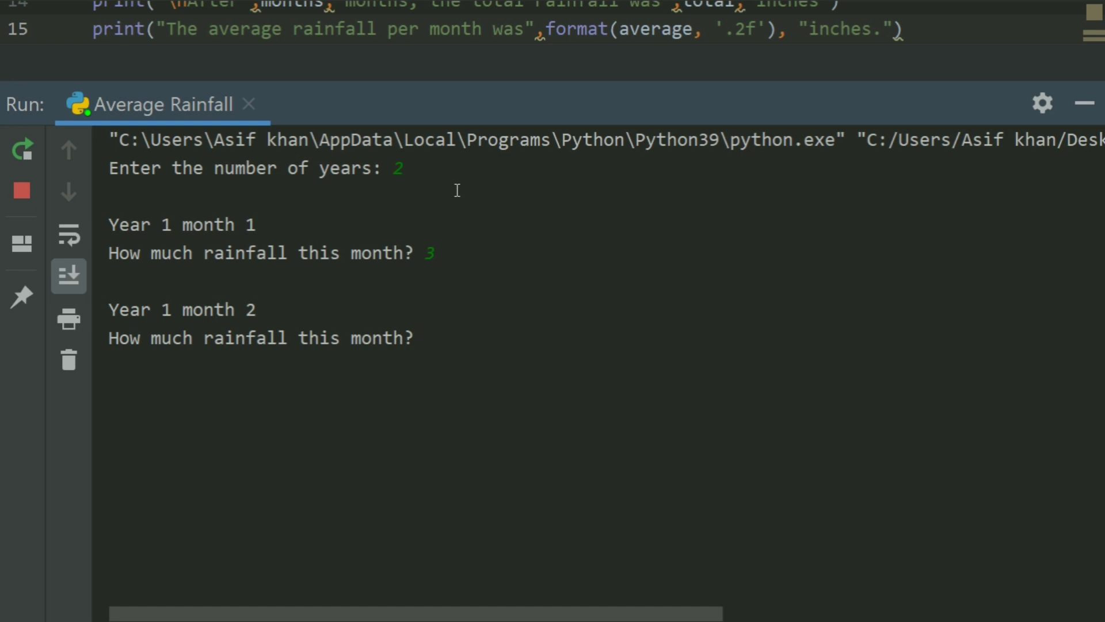
type("4")
key("Return")
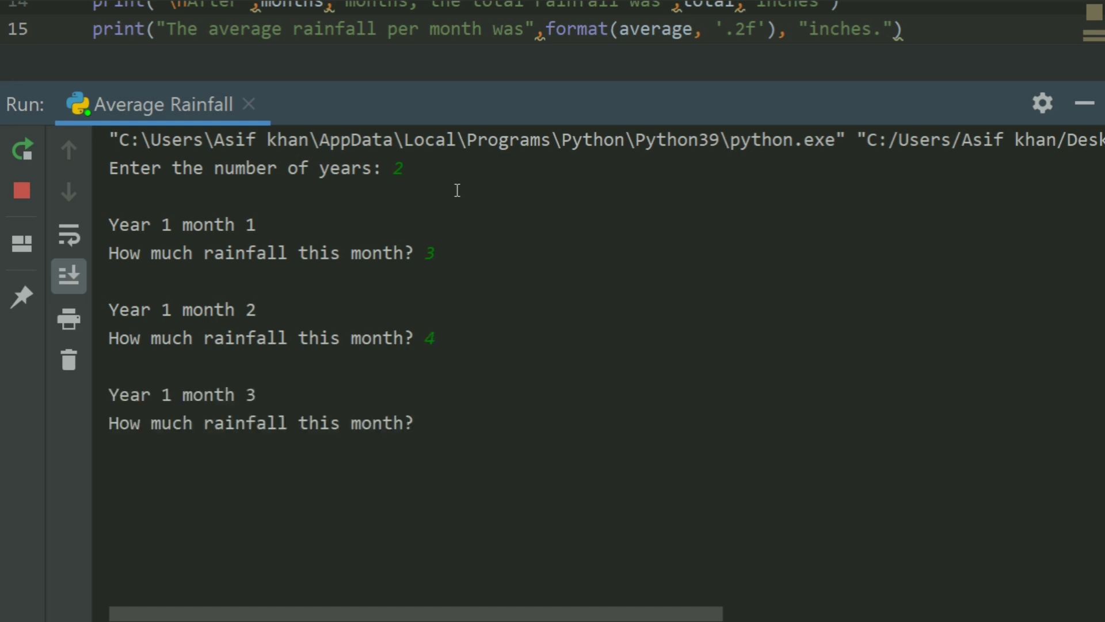
type("4.3")
key("Return")
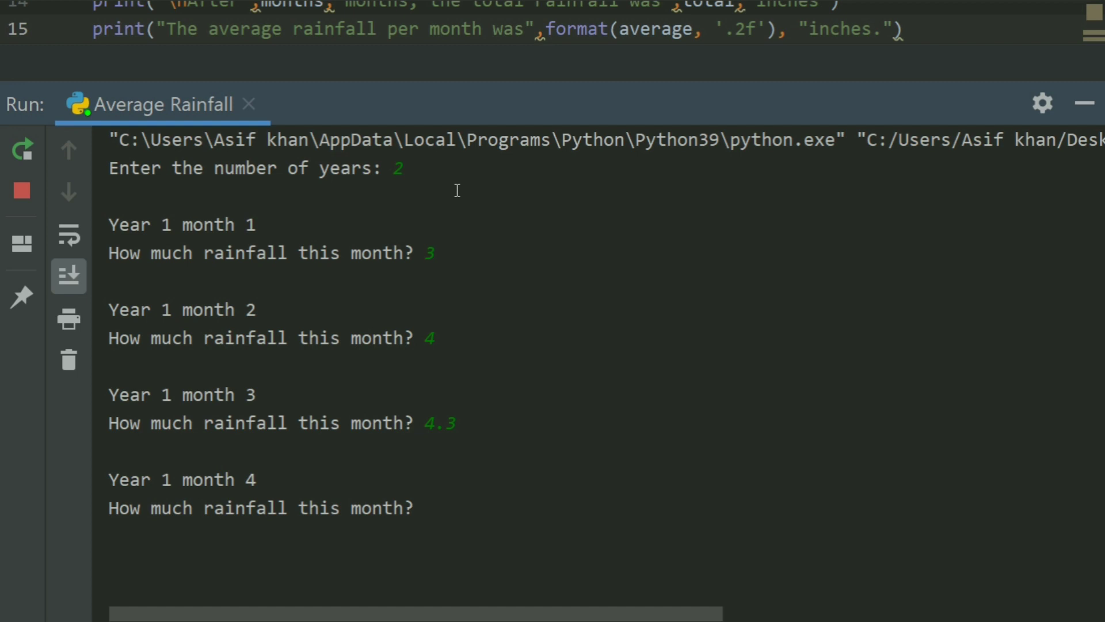
type("7.")
type("4")
key("Return")
type("2")
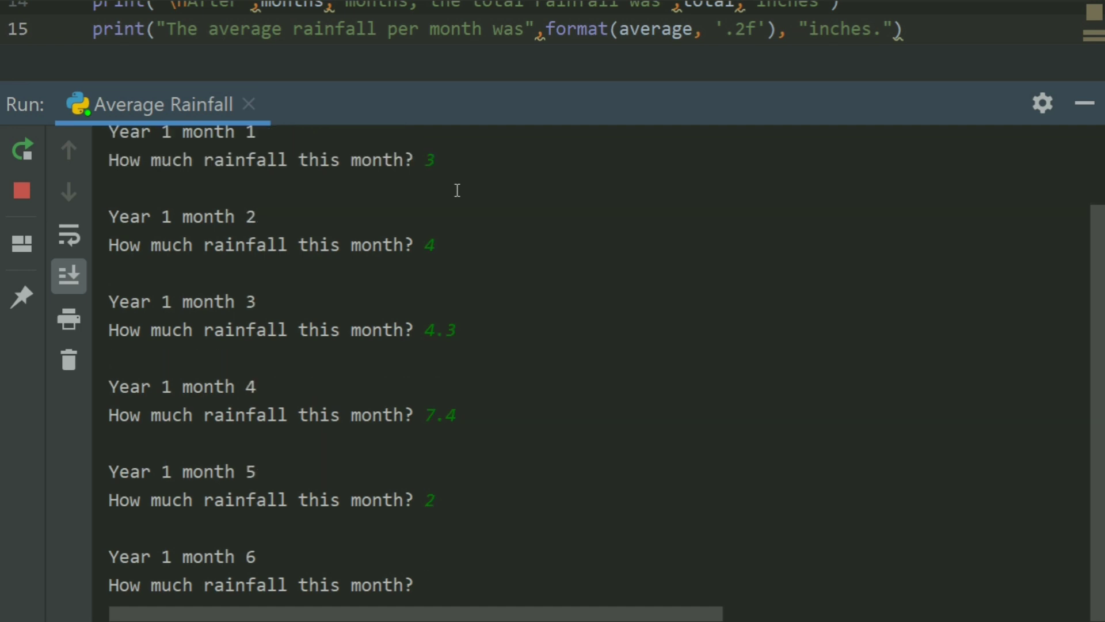
type("5")
key("Return")
type("6")
key("Return")
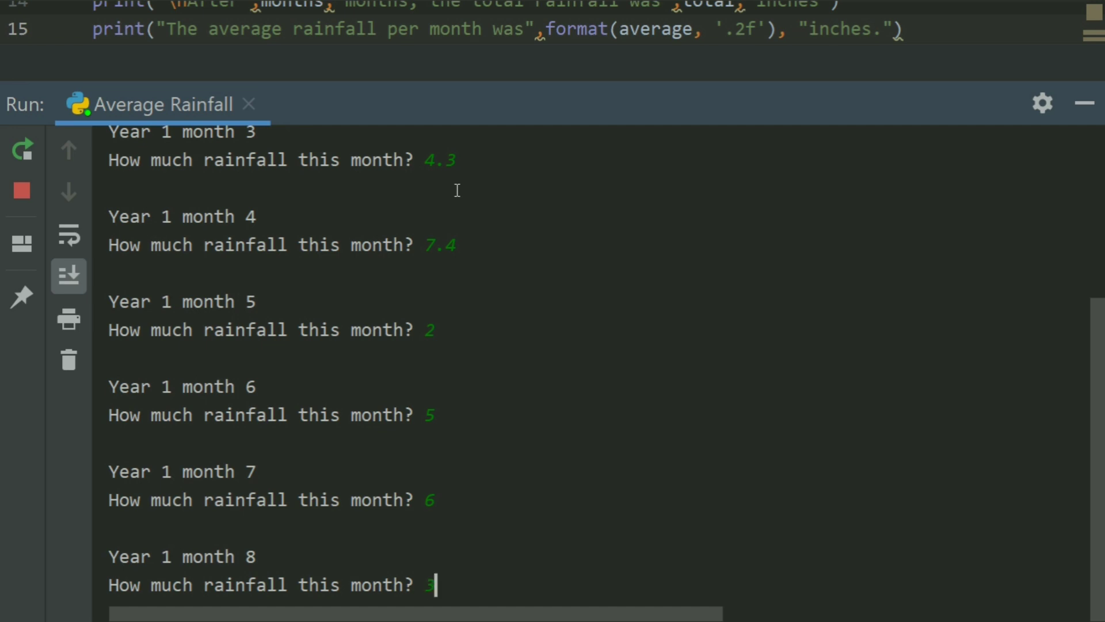
type("3")
key("Return")
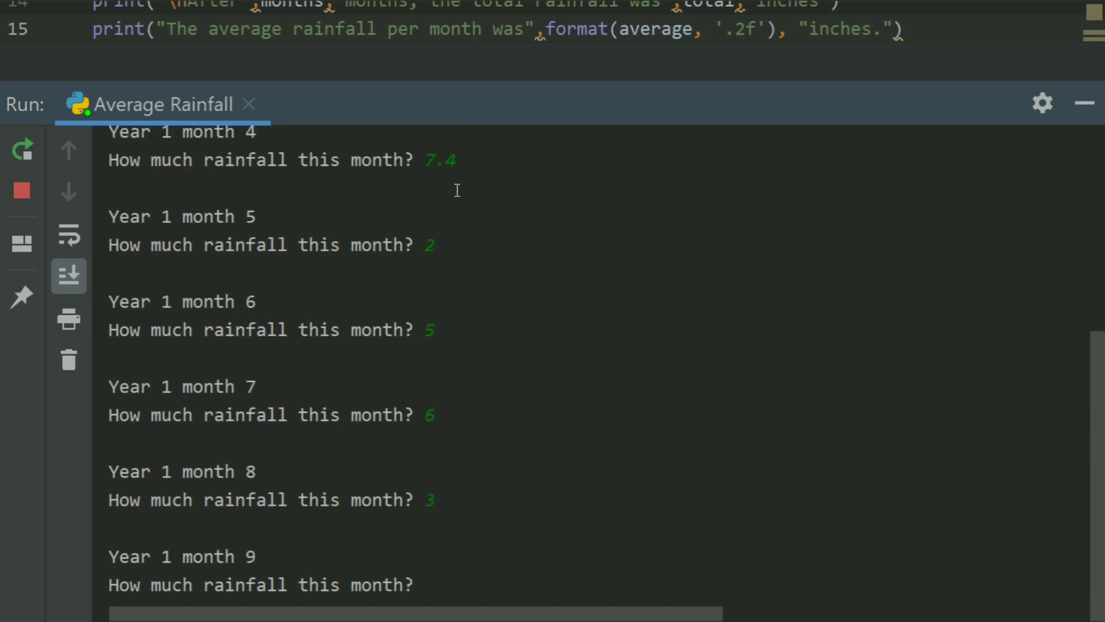
type("9")
key("Return")
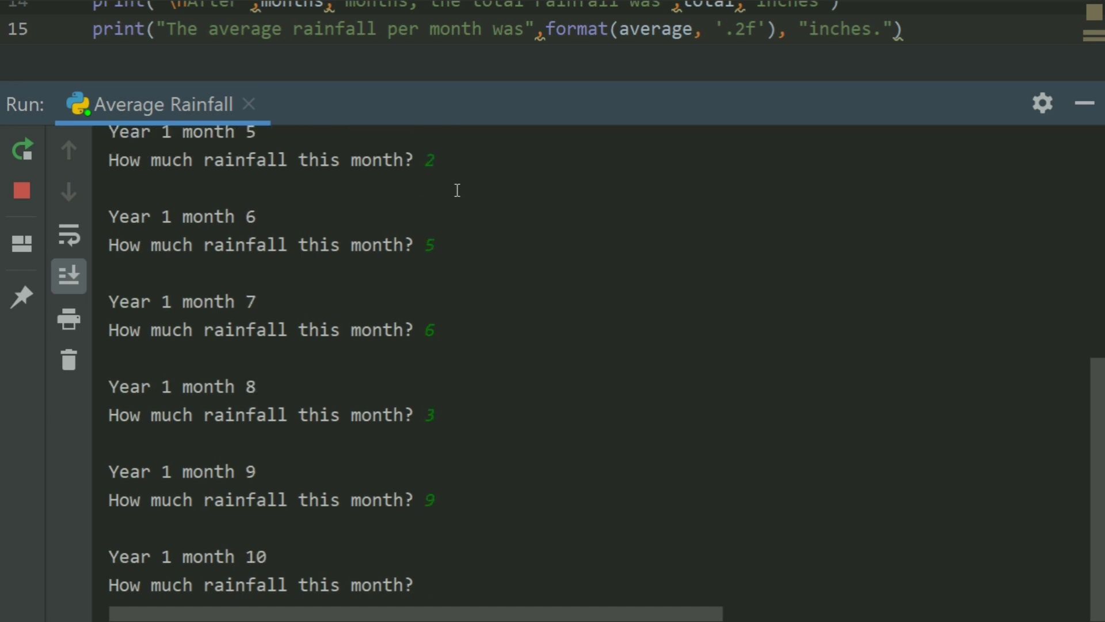
type("4")
key("Return")
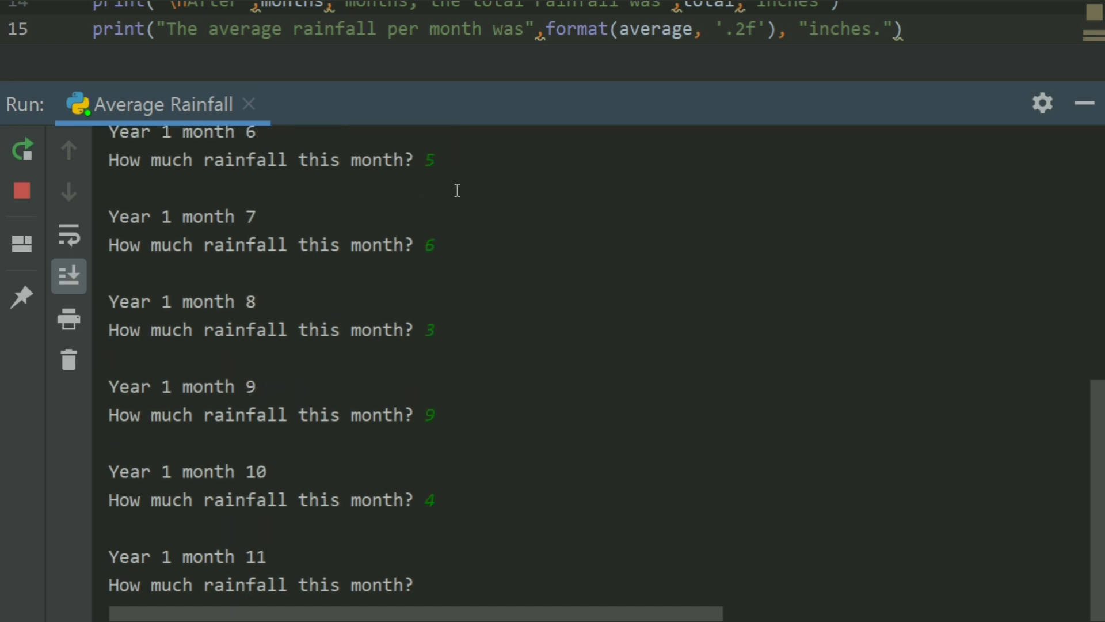
type("2")
key("Return")
type("7")
key("Return")
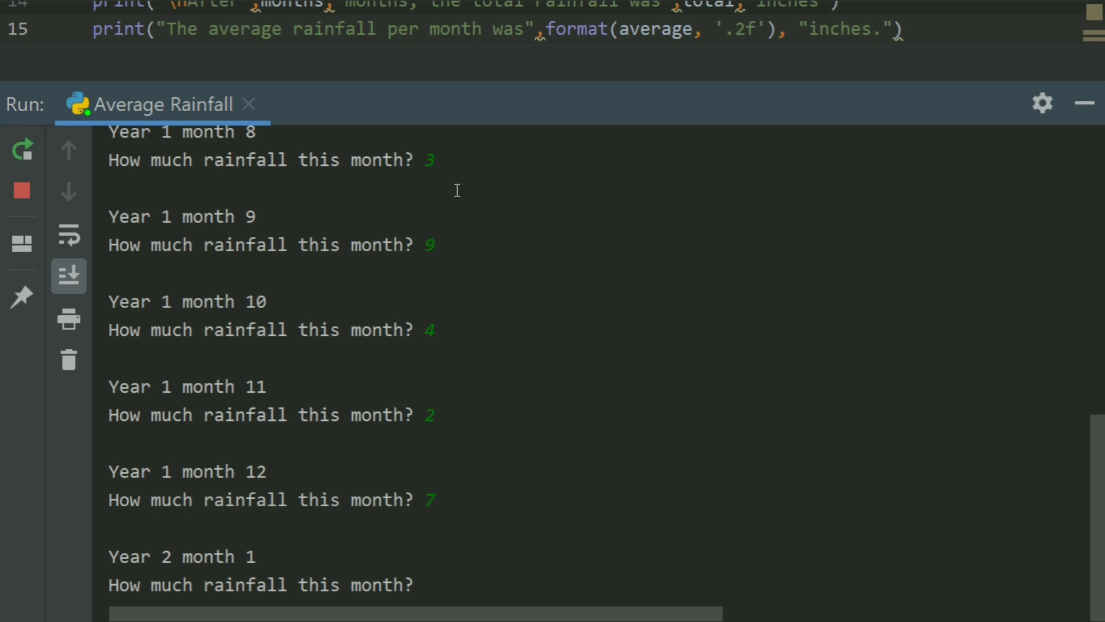
type("3.2")
Enter year 2 months 1-6 rainfall as 3.2, 7, 8, 9, 2 and 4.
key("Return")
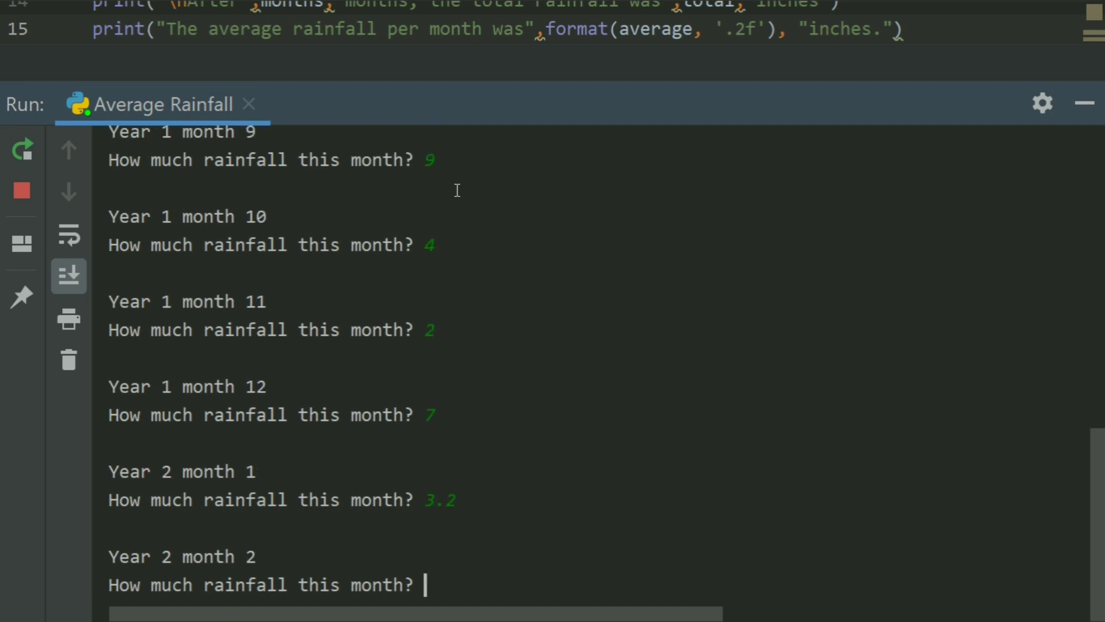
type("7")
key("Return")
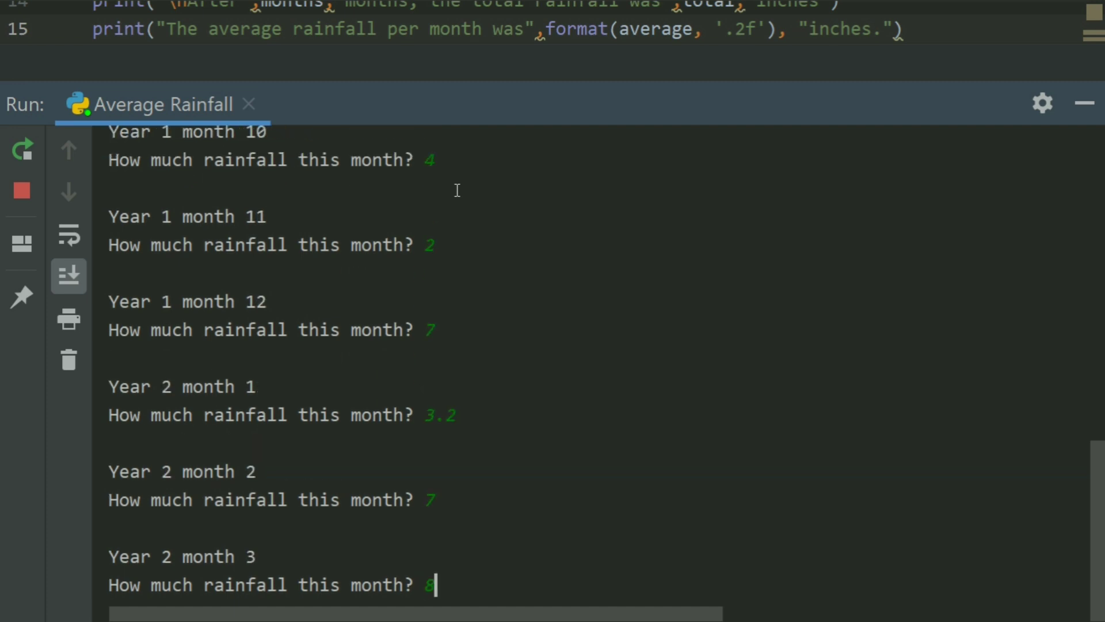
type("8")
key("Return")
type("9")
key("Return")
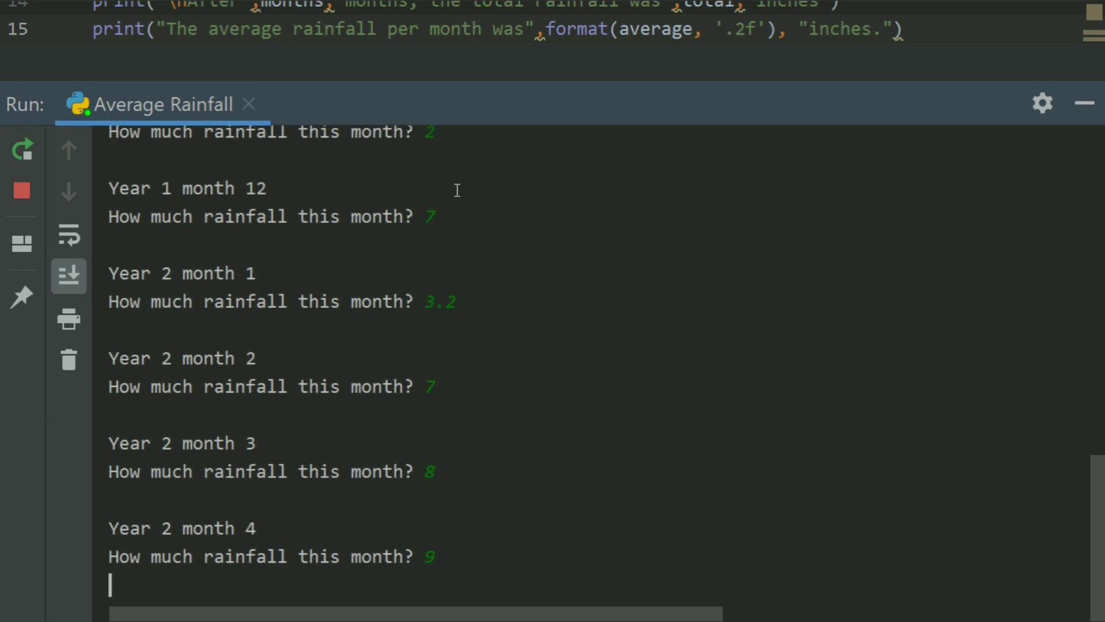
key("Return")
type("4")
key("Return")
type("5")
Enter months 7-12 (5, 6, 8, 9, 10 and the last) to get 136.9 total and 5.70 average.
key("Return")
type("6")
key("Return")
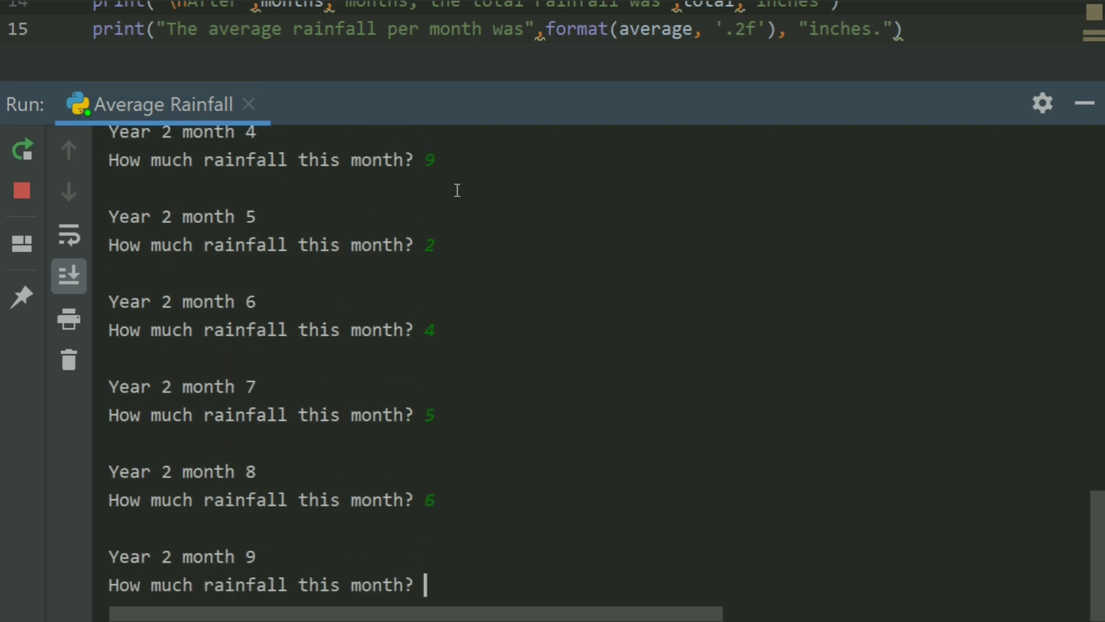
type("8")
key("Return")
type("9")
key("Return")
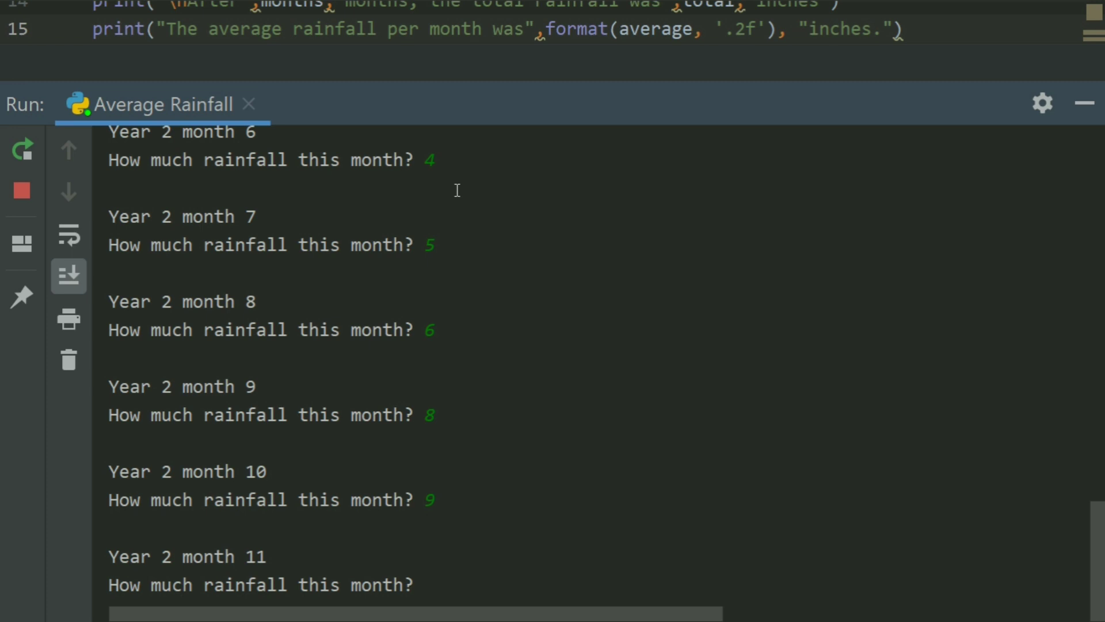
type("10")
key("Return")
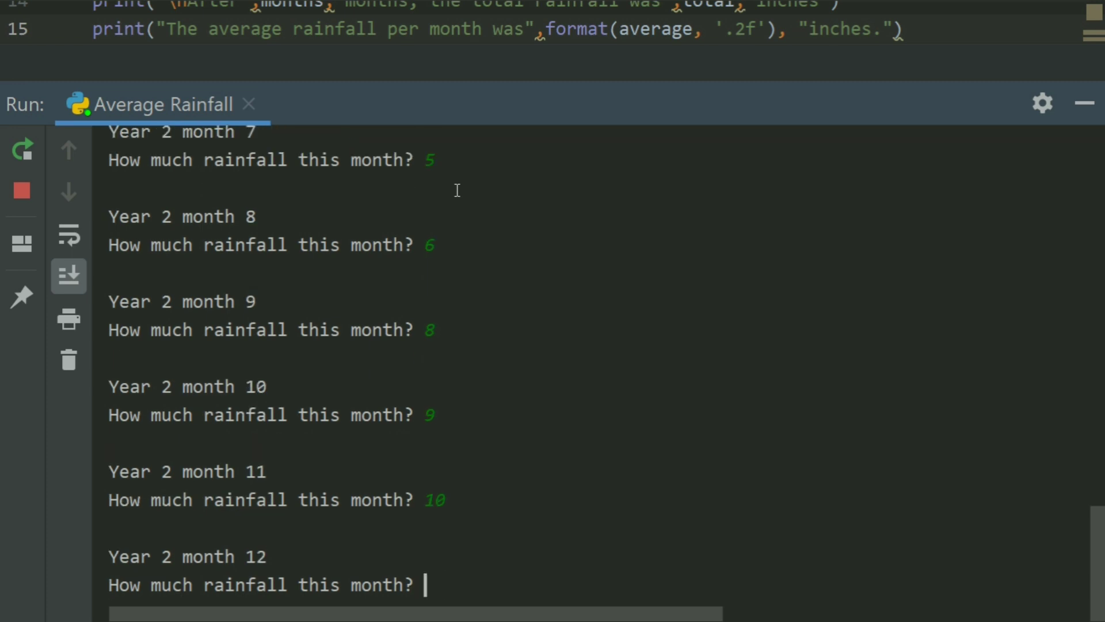
type("9")
key("Return")
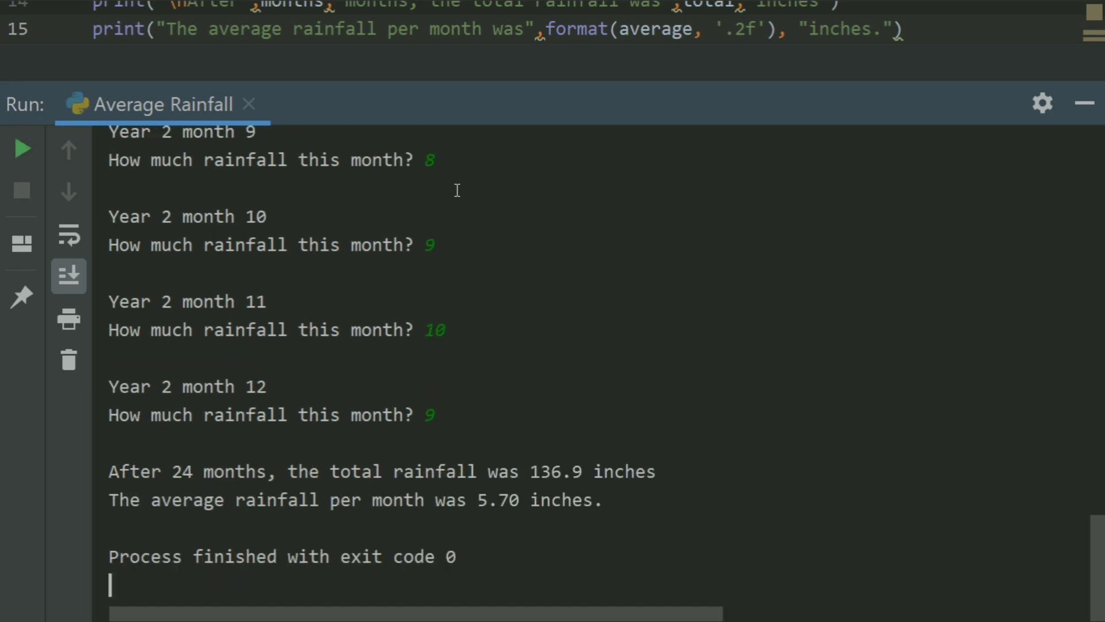